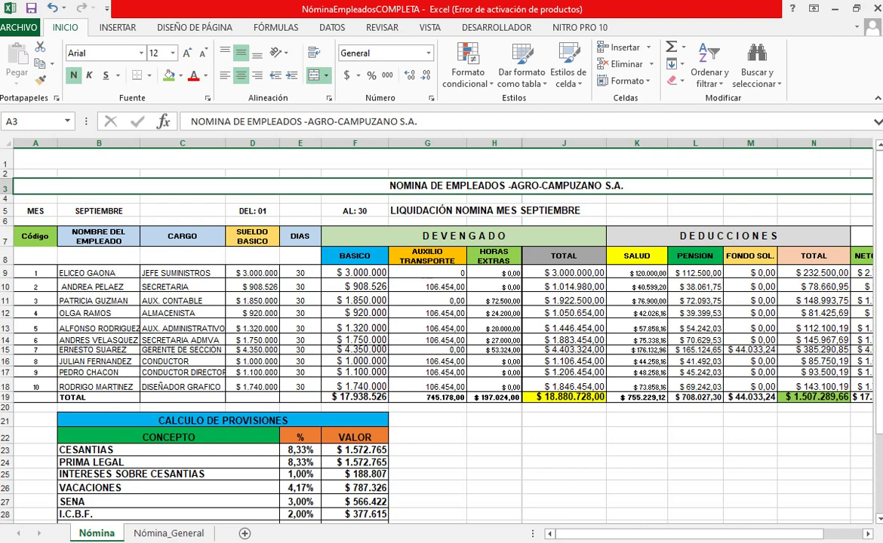
# Step: Review the payroll period header in row 5: the month, the start day and the end day
pyautogui.press('Down')
pyautogui.press('Down')
pyautogui.press('Down')
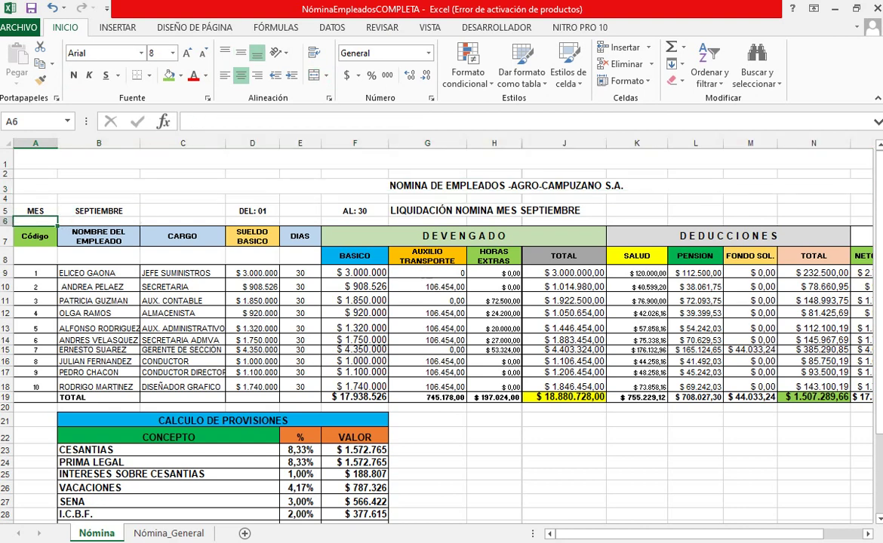
pyautogui.press('Up')
pyautogui.press('Right')
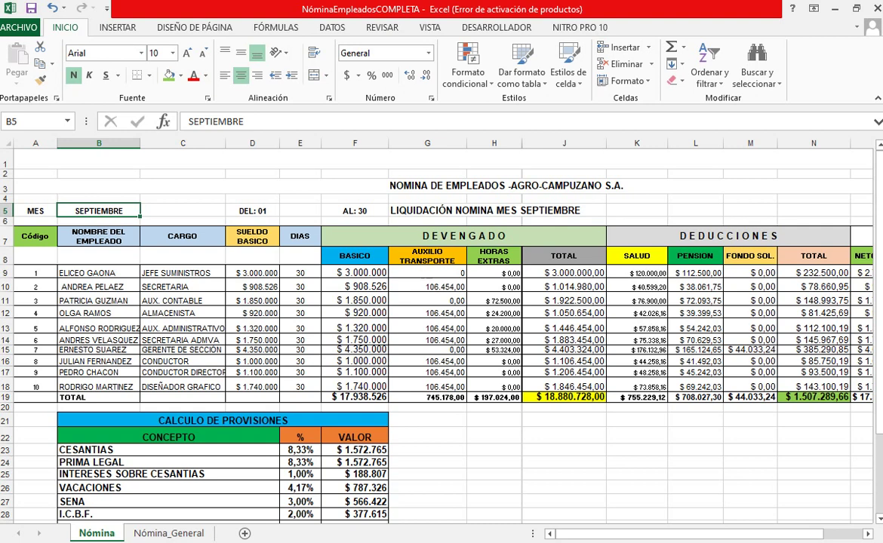
pyautogui.click(252, 210)
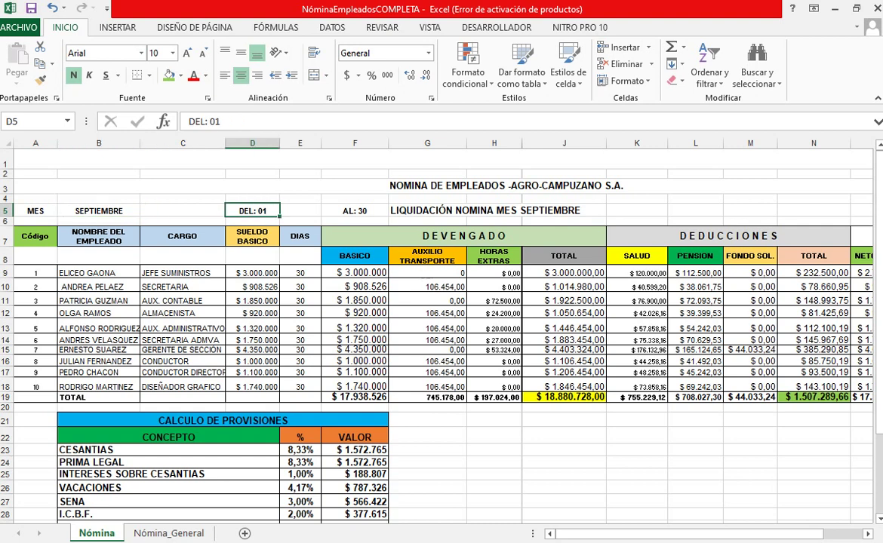
pyautogui.click(355, 210)
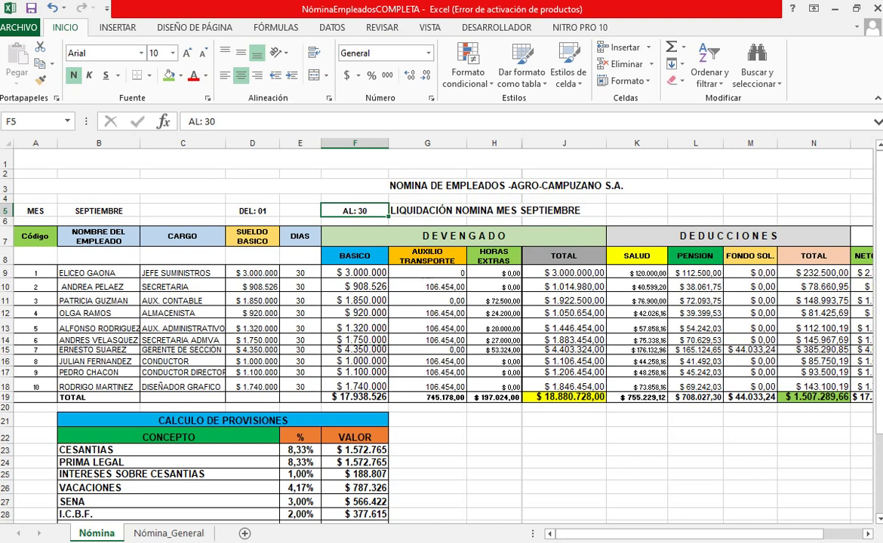
# Step: Examine the employee data block A9:D18, going through each employee code in the Código column from A9 to A18
pyautogui.moveTo(36, 272); pyautogui.dragTo(253, 386)
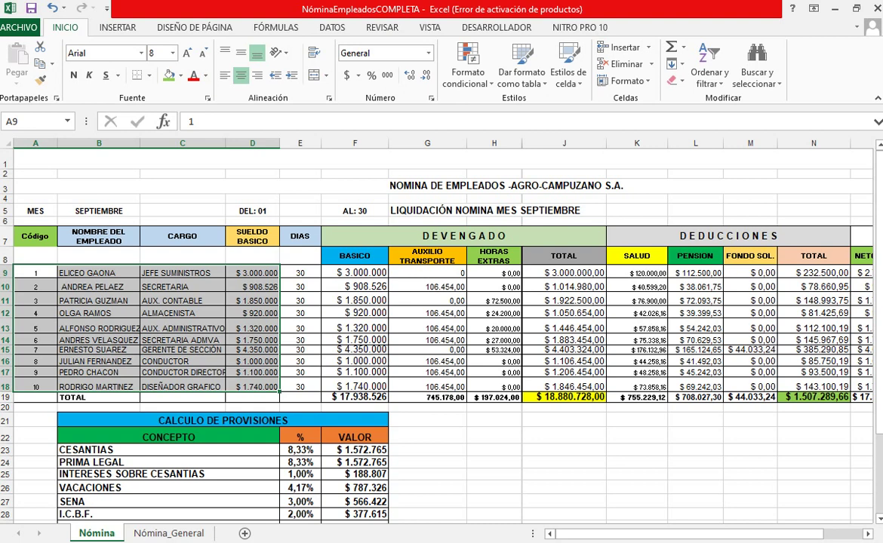
pyautogui.click(35, 272)
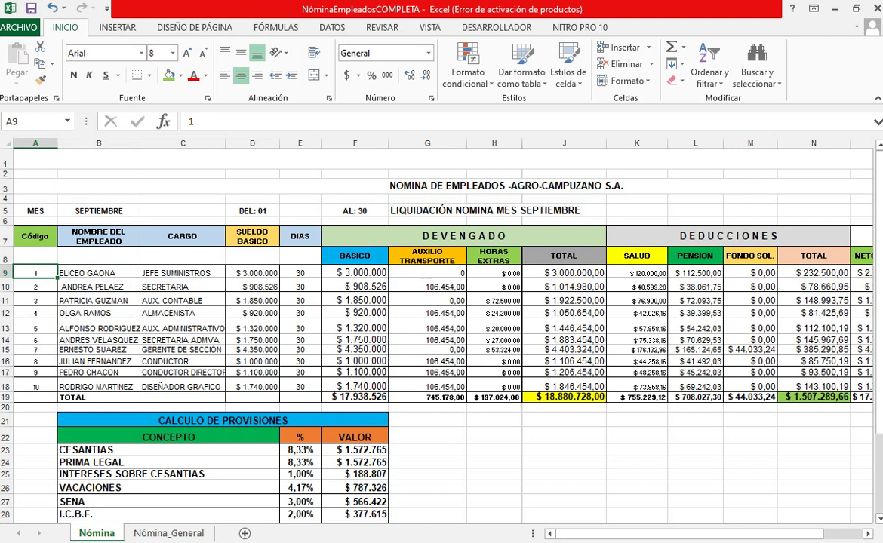
pyautogui.click(35, 287)
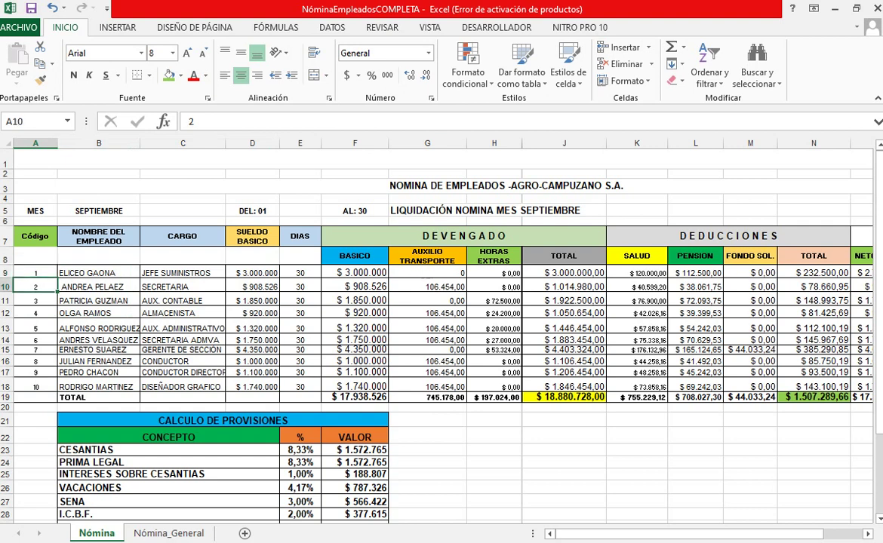
pyautogui.click(35, 301)
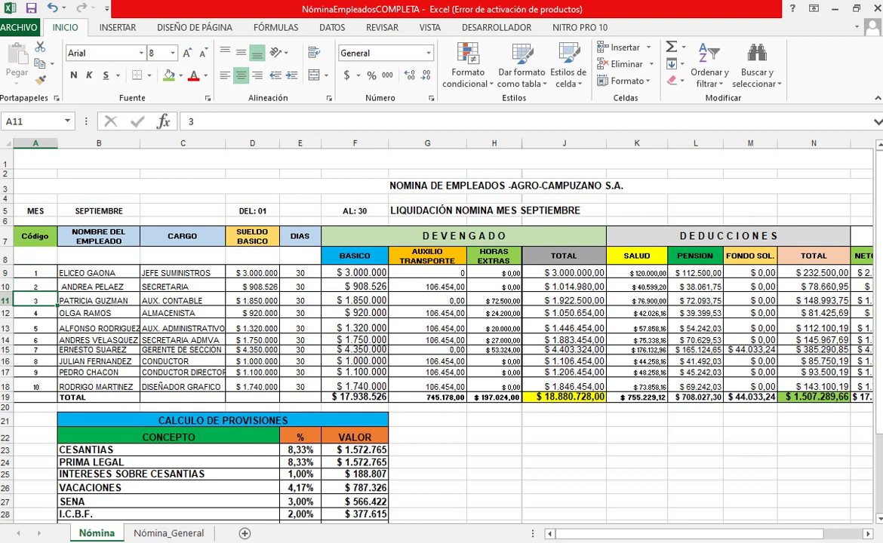
pyautogui.click(35, 313)
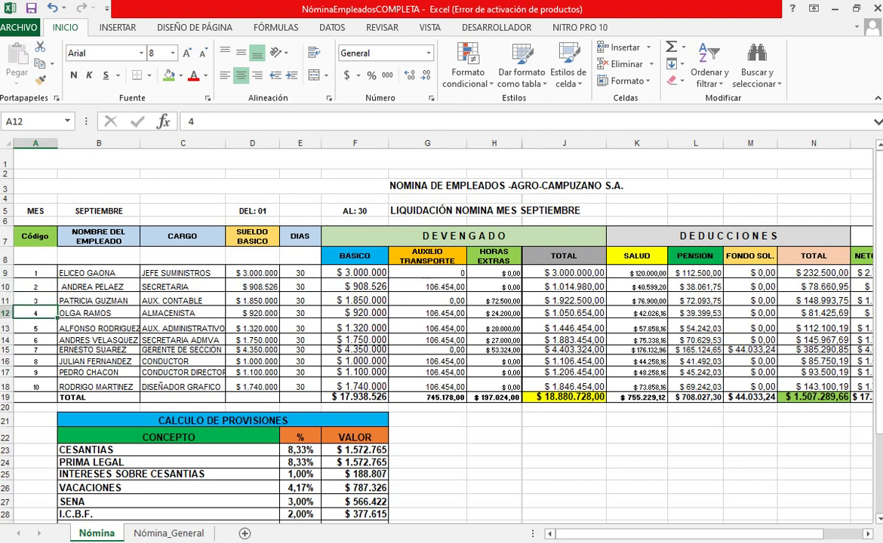
pyautogui.click(34, 328)
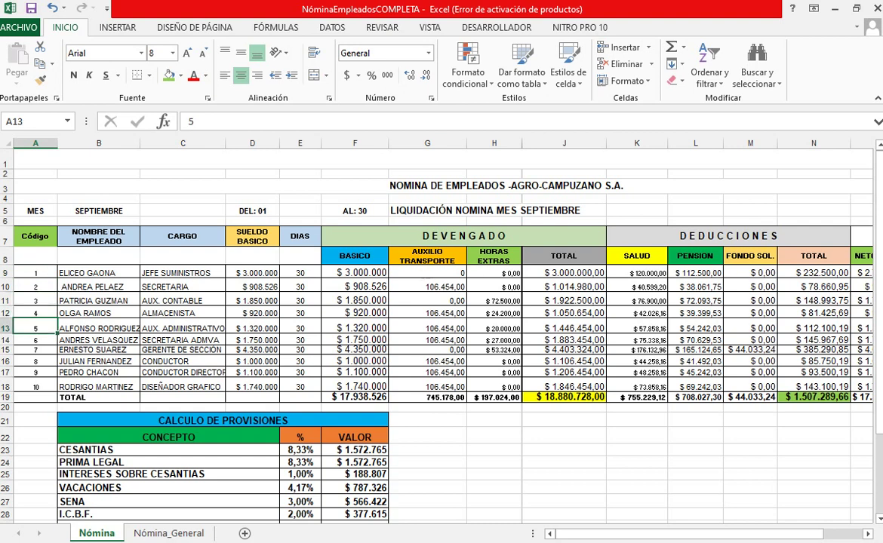
pyautogui.click(35, 340)
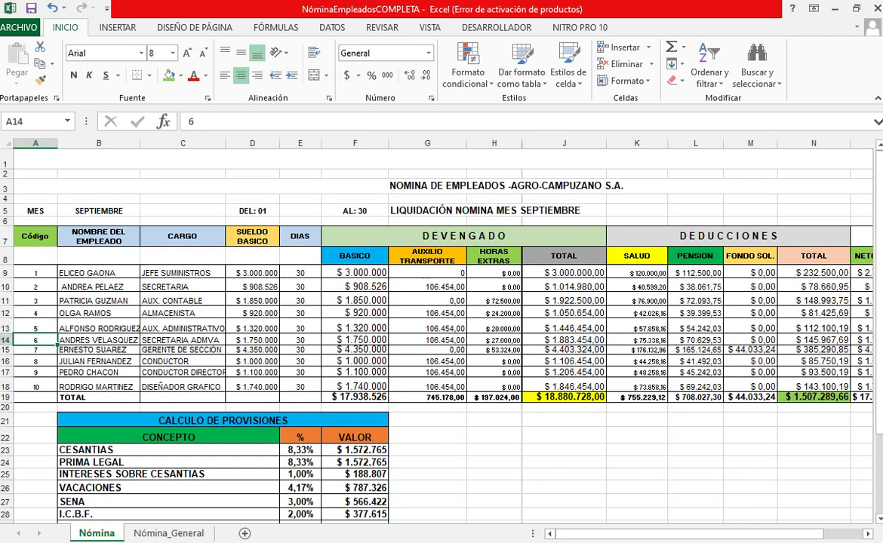
pyautogui.click(34, 350)
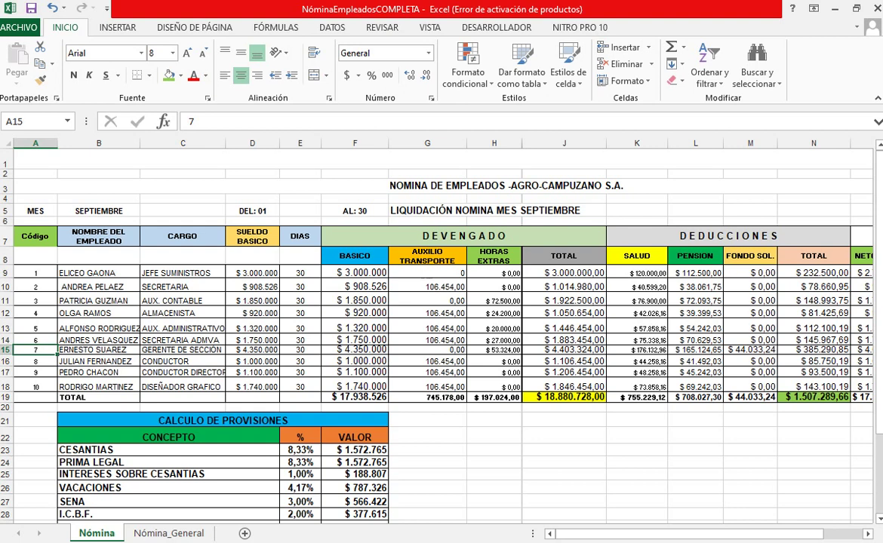
pyautogui.click(34, 362)
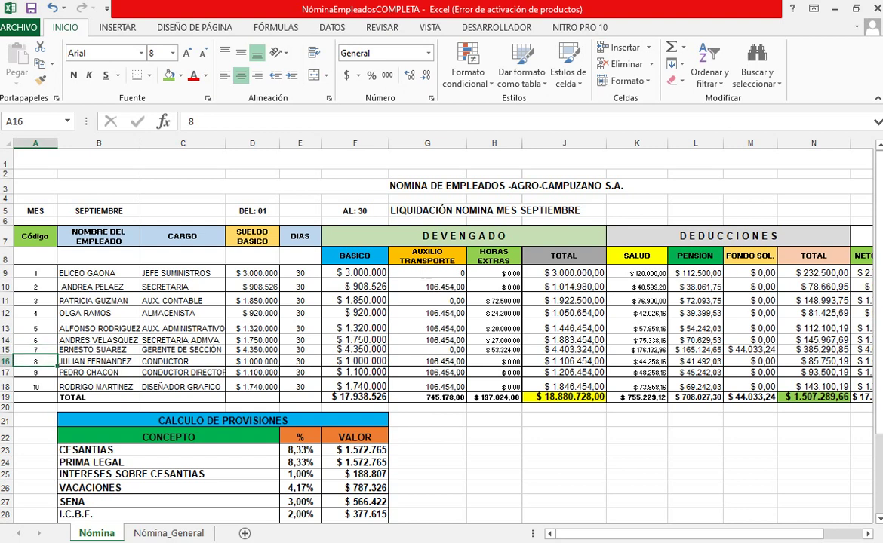
pyautogui.click(34, 371)
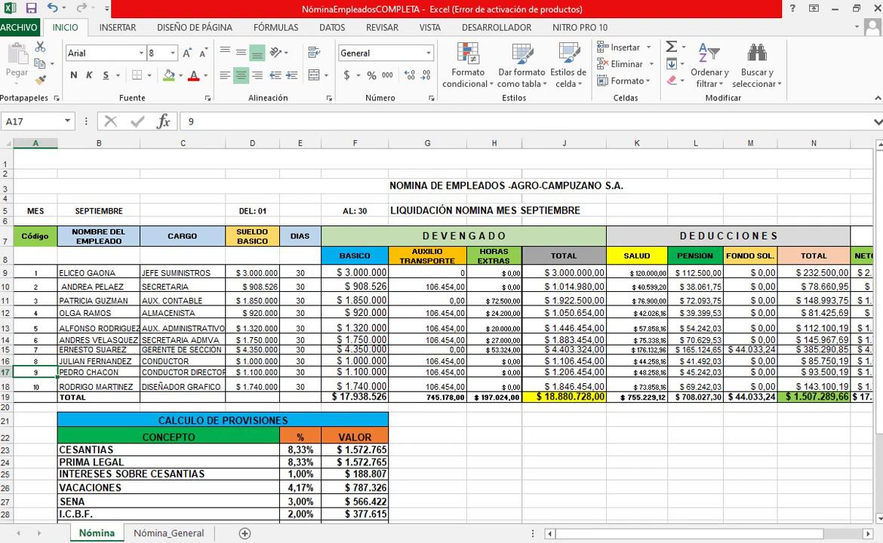
pyautogui.click(34, 387)
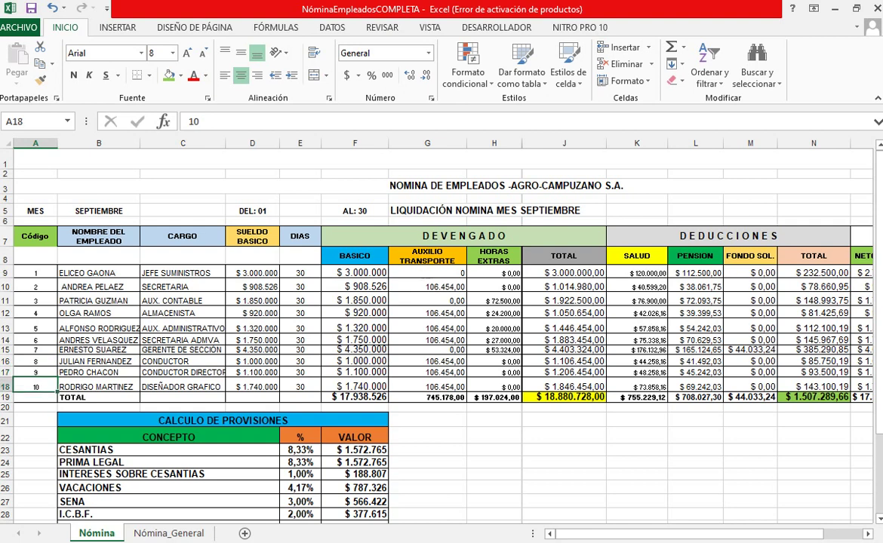
# Step: Go through the employee names in the NOMBRE DEL EMPLEADO column from B9 to B17
pyautogui.click(98, 272)
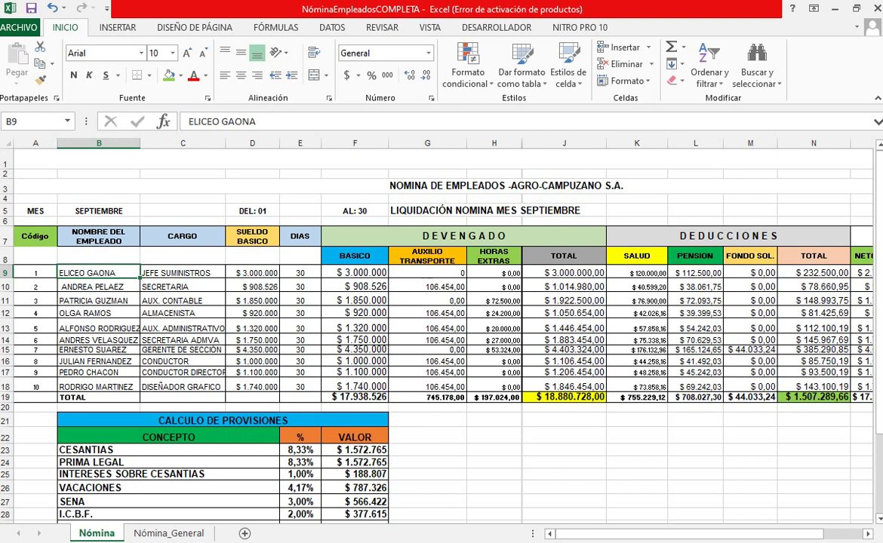
pyautogui.click(98, 287)
pyautogui.click(98, 300)
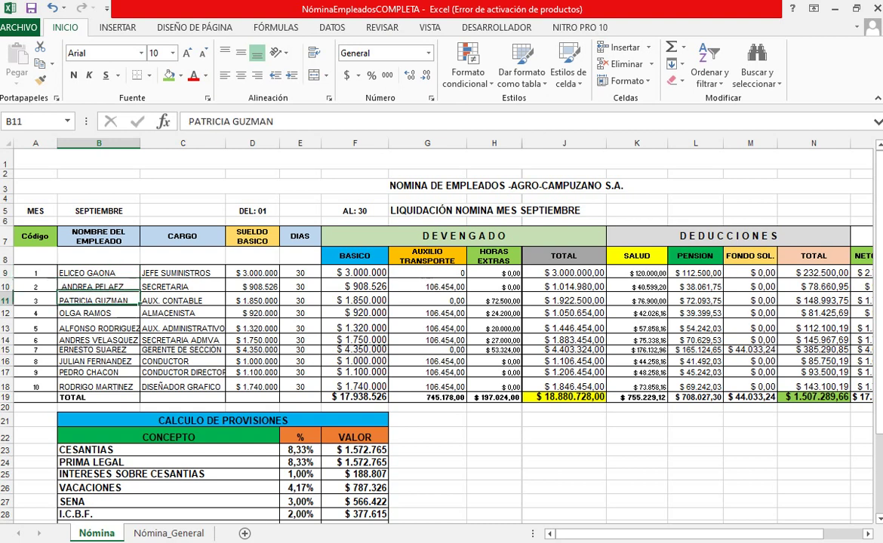
pyautogui.click(98, 313)
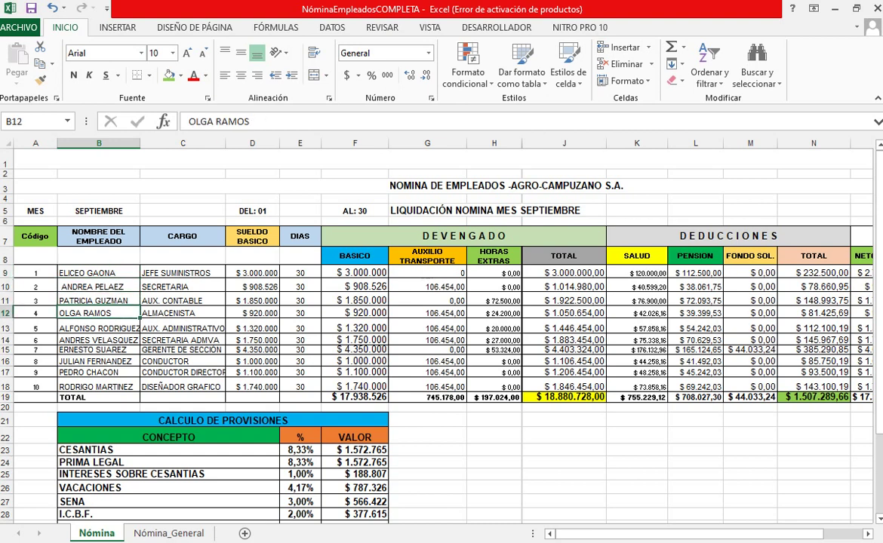
pyautogui.click(98, 328)
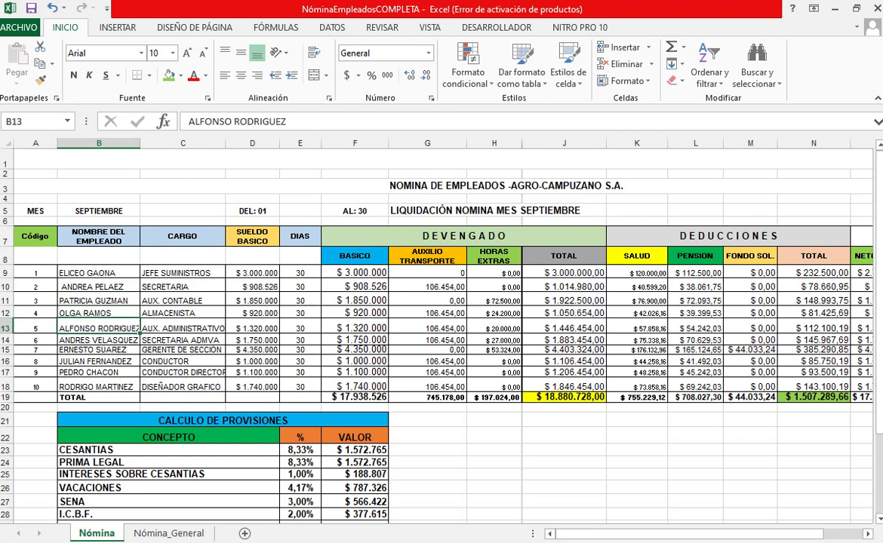
pyautogui.click(98, 340)
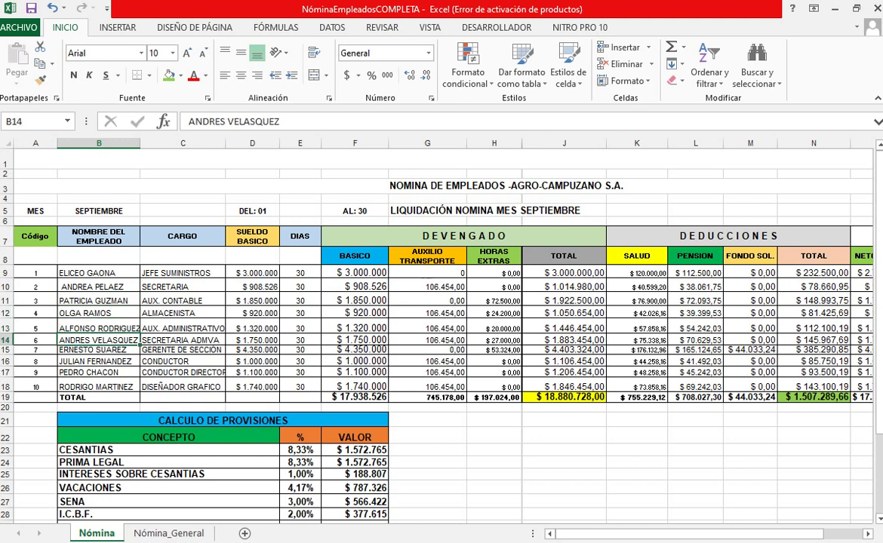
pyautogui.click(98, 350)
pyautogui.click(98, 361)
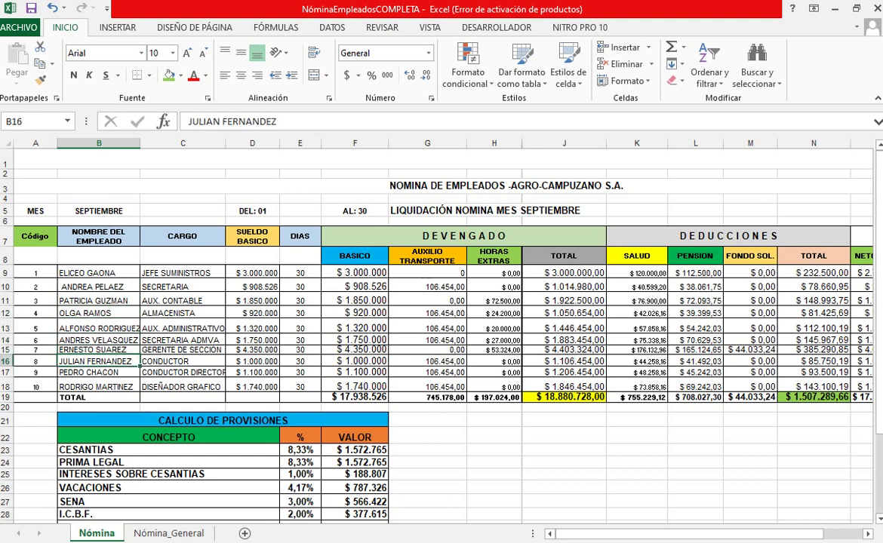
pyautogui.click(98, 372)
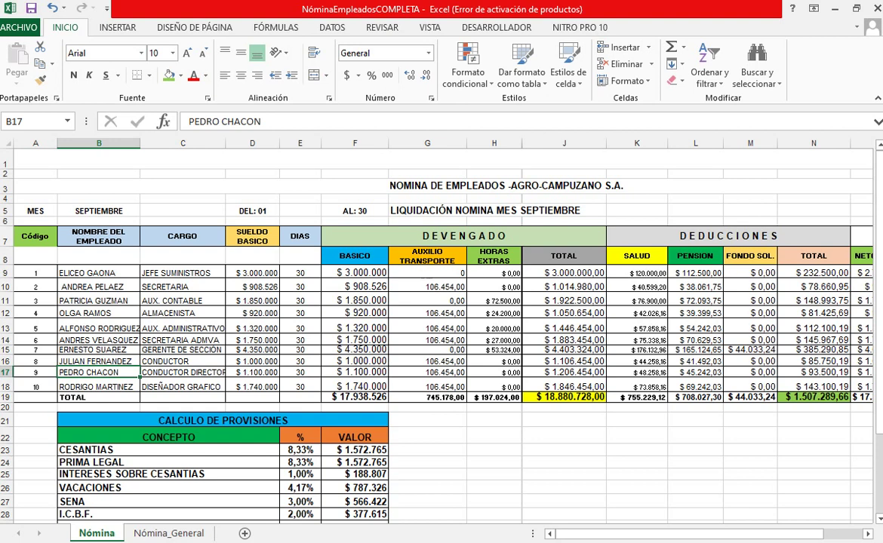
# Step: Go through the job titles in the CARGO column from C9 to C18
pyautogui.click(182, 272)
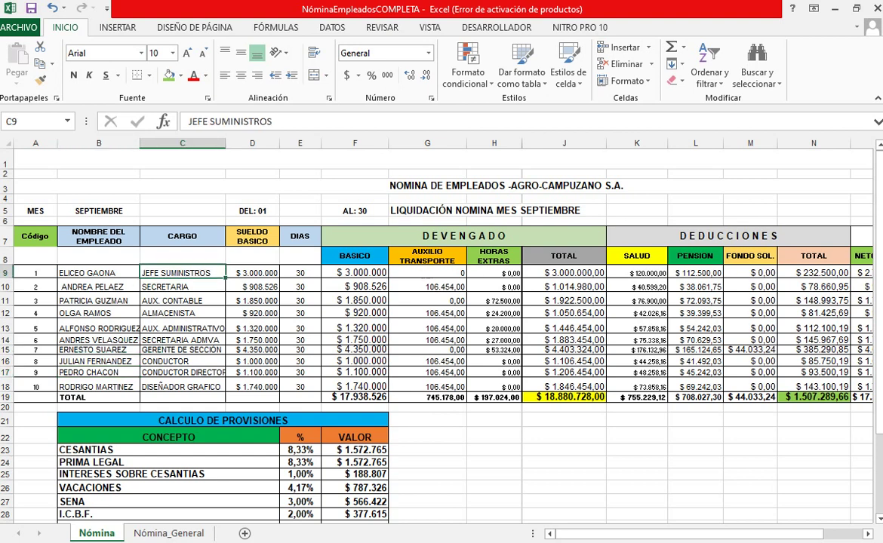
pyautogui.click(181, 286)
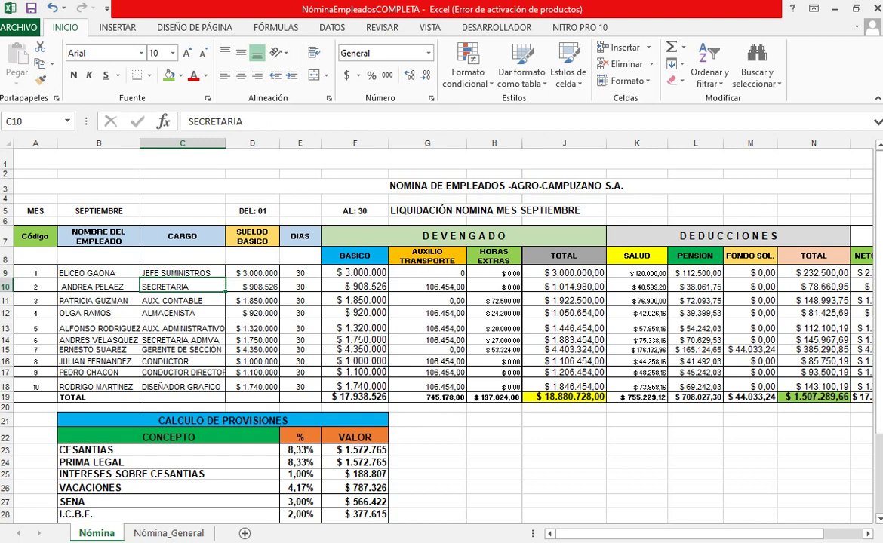
pyautogui.click(182, 300)
pyautogui.click(181, 312)
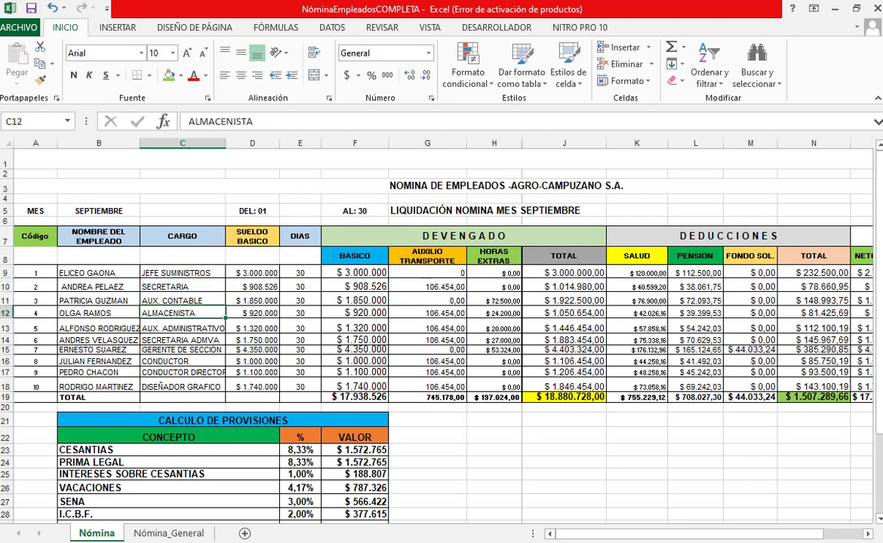
pyautogui.click(182, 328)
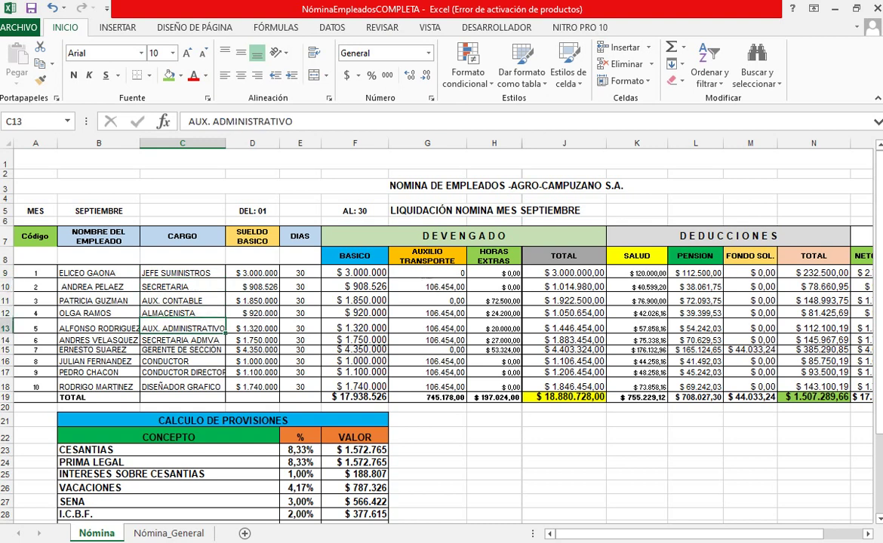
pyautogui.click(182, 349)
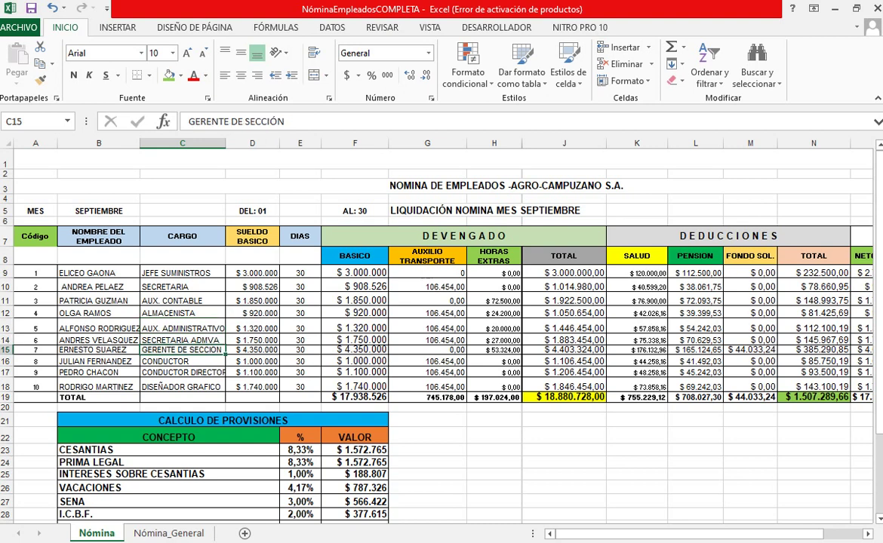
pyautogui.click(181, 339)
pyautogui.click(182, 349)
pyautogui.click(182, 362)
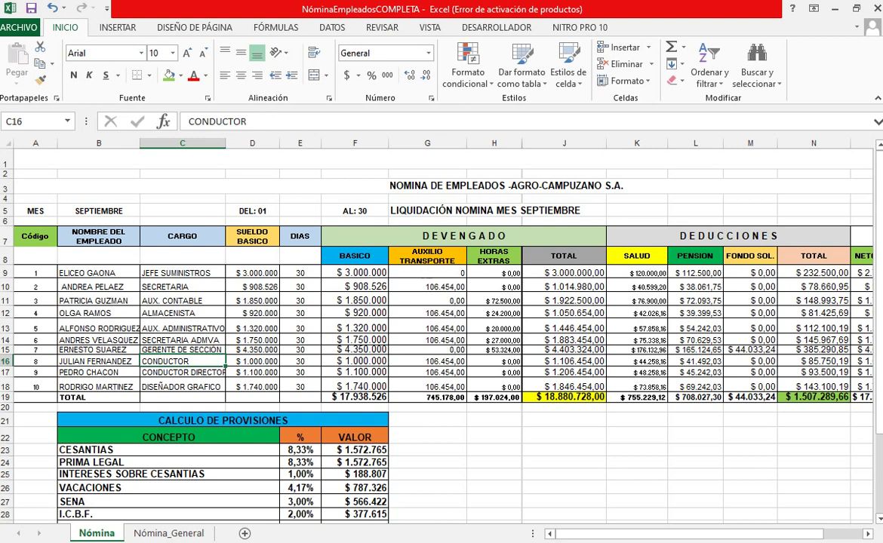
pyautogui.click(182, 372)
pyautogui.click(182, 386)
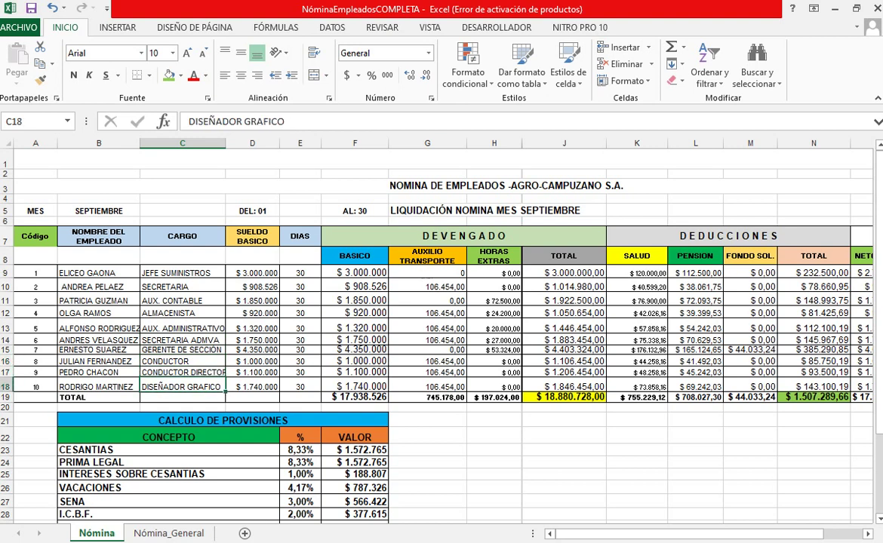
# Step: Inspect the base salaries in D9:D18 and compare the first employee's days worked in E9 with the payroll month in B5
pyautogui.click(252, 272)
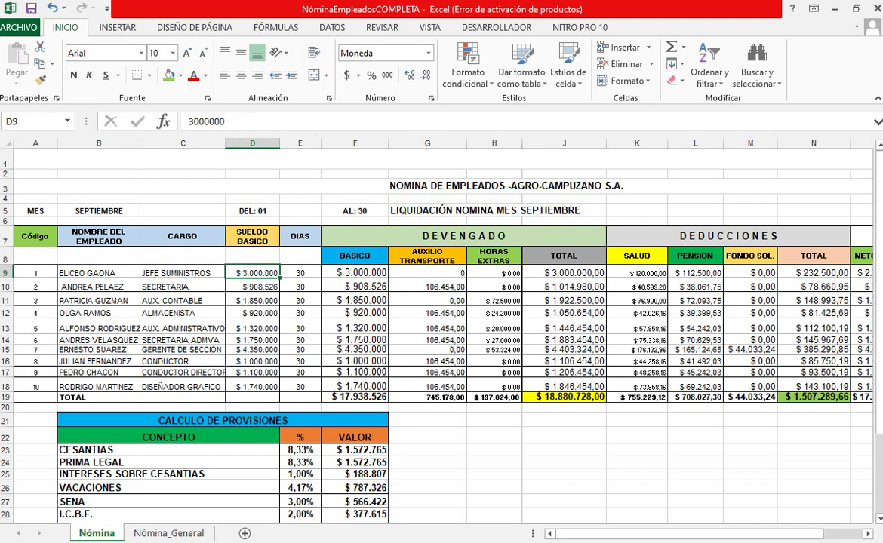
pyautogui.moveTo(253, 273); pyautogui.dragTo(253, 386)
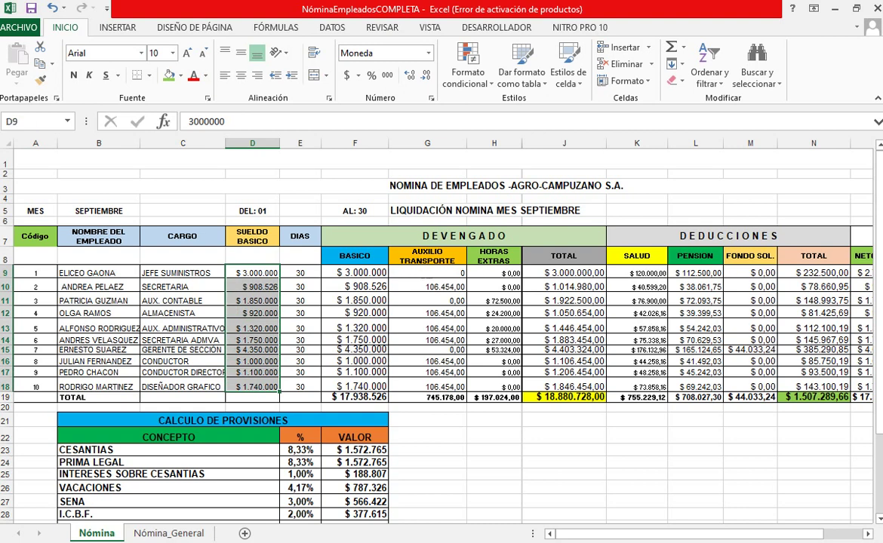
pyautogui.click(253, 272)
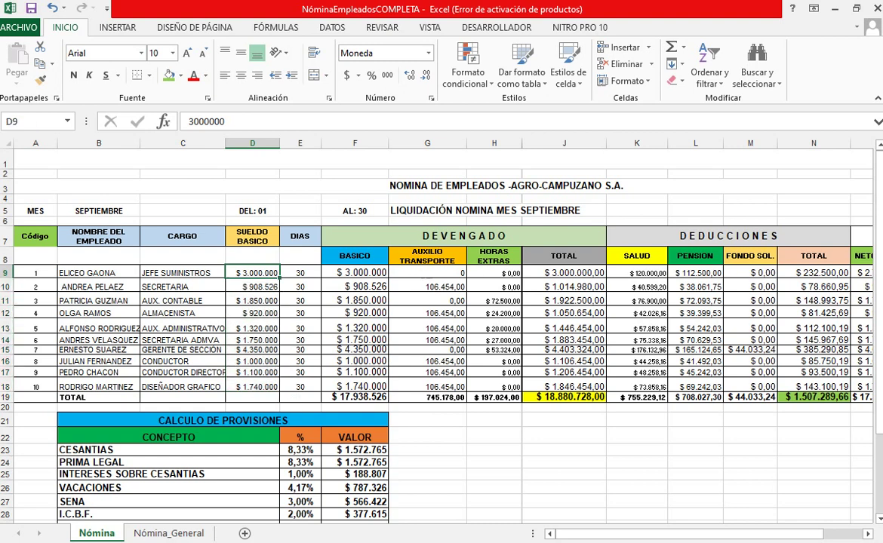
pyautogui.click(300, 272)
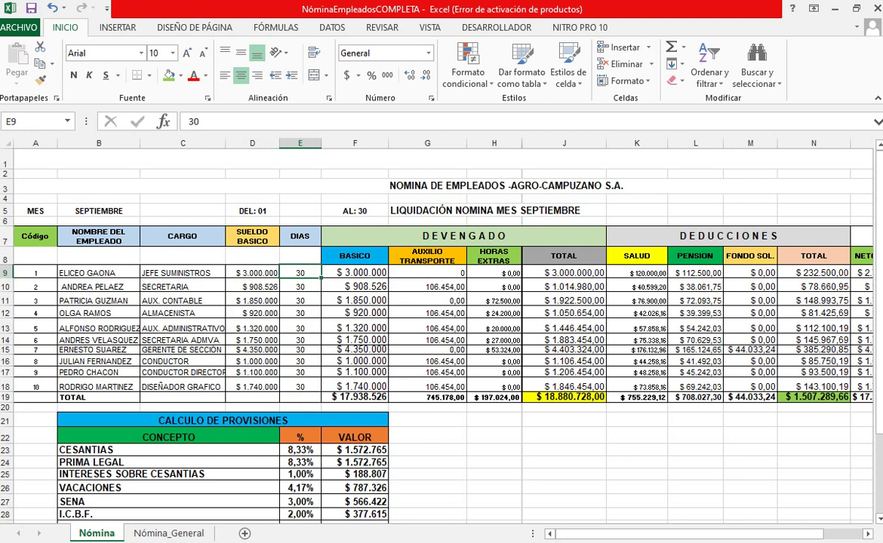
pyautogui.click(98, 211)
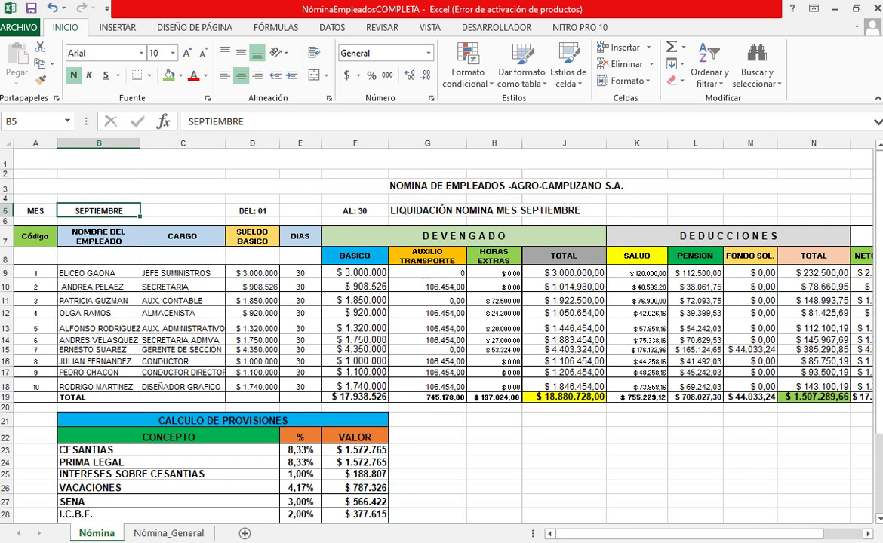
pyautogui.click(299, 272)
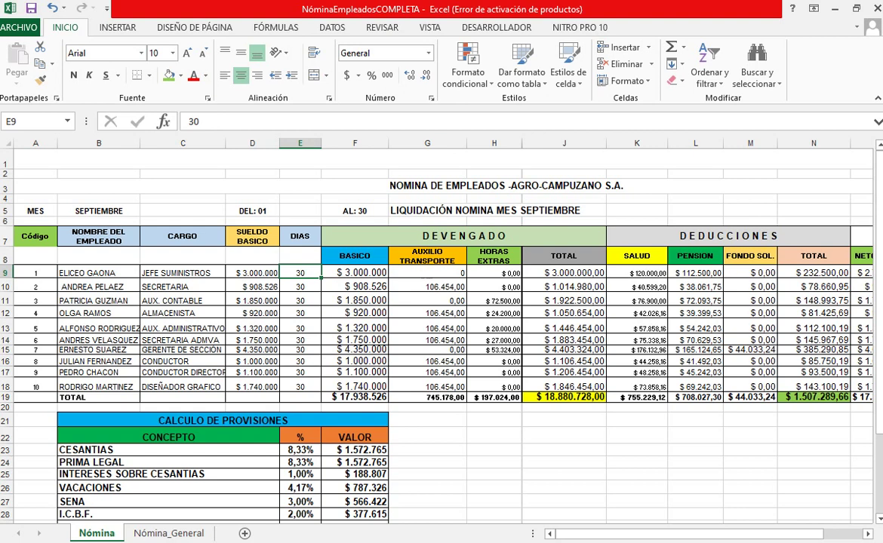
# Step: Go through the employee data headers in row 7, from Código in A7 to DIAS in E7
pyautogui.click(35, 236)
pyautogui.click(98, 236)
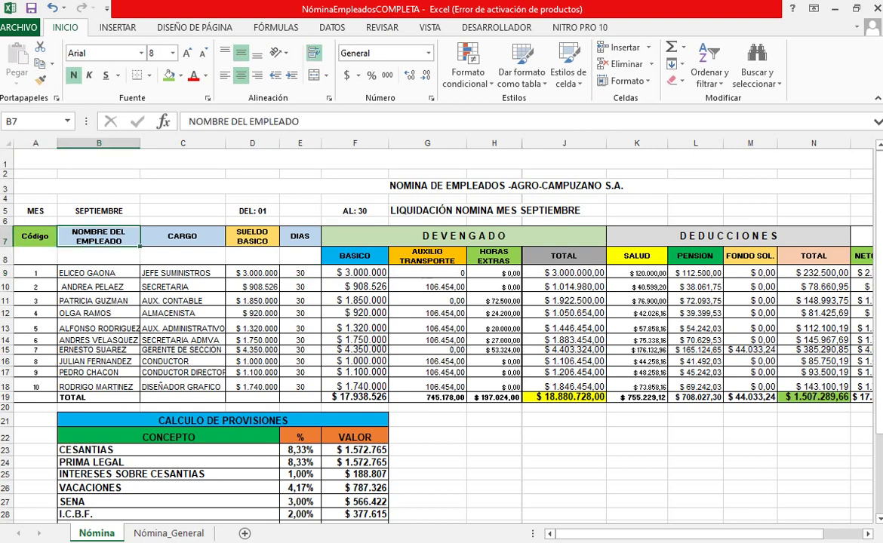
pyautogui.click(182, 236)
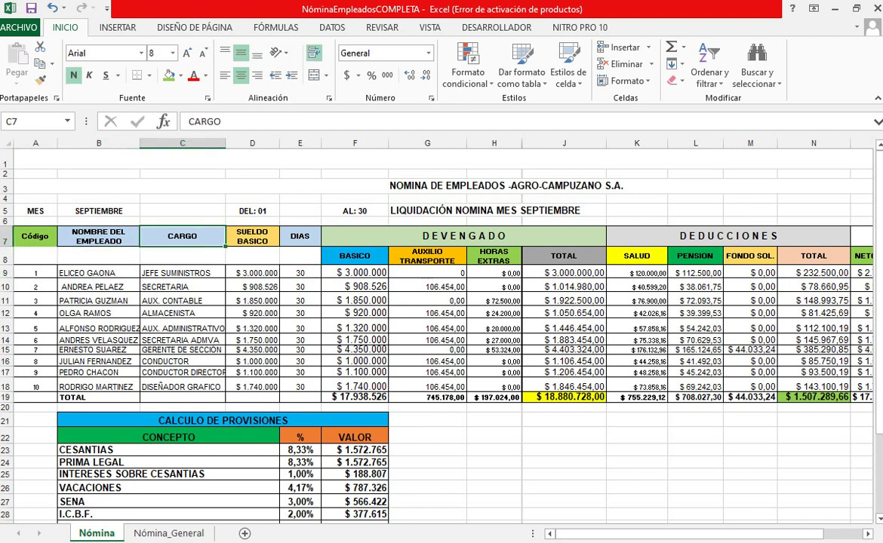
pyautogui.click(252, 236)
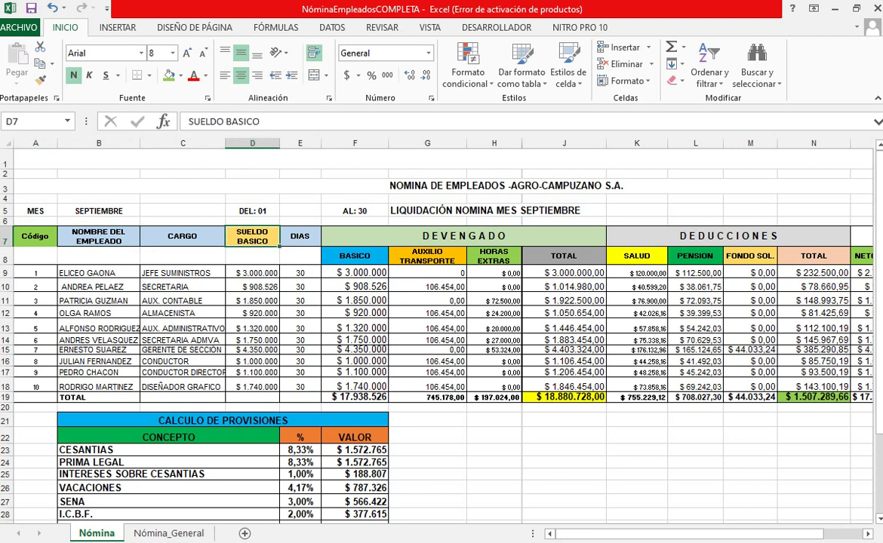
pyautogui.click(299, 236)
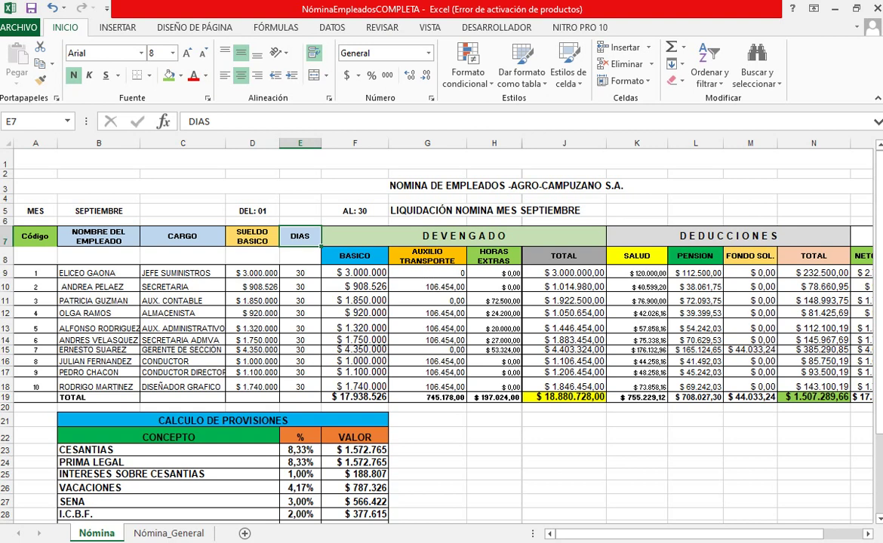
# Step: Go through the DEVENGADO subheadings in row 8: BASICO, AUXILIO TRANSPORTE, HORAS EXTRAS and TOTAL
pyautogui.click(464, 236)
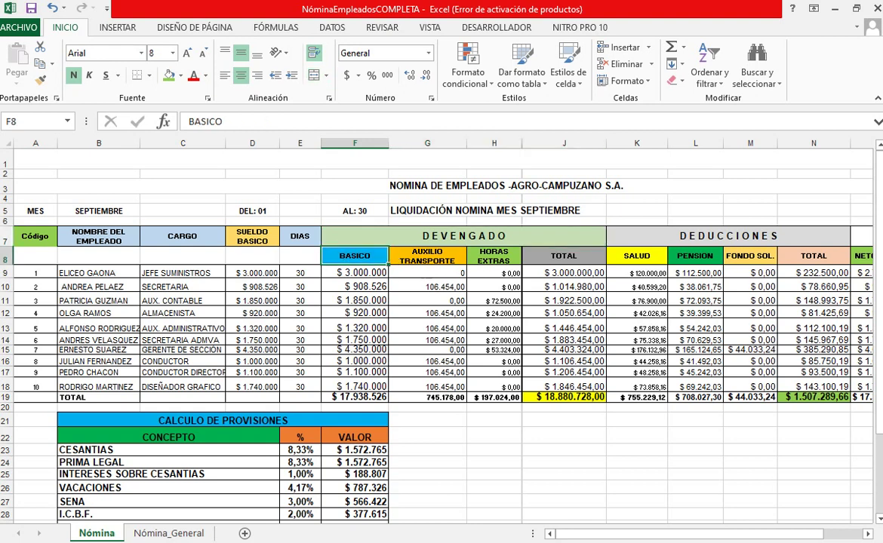
pyautogui.click(427, 256)
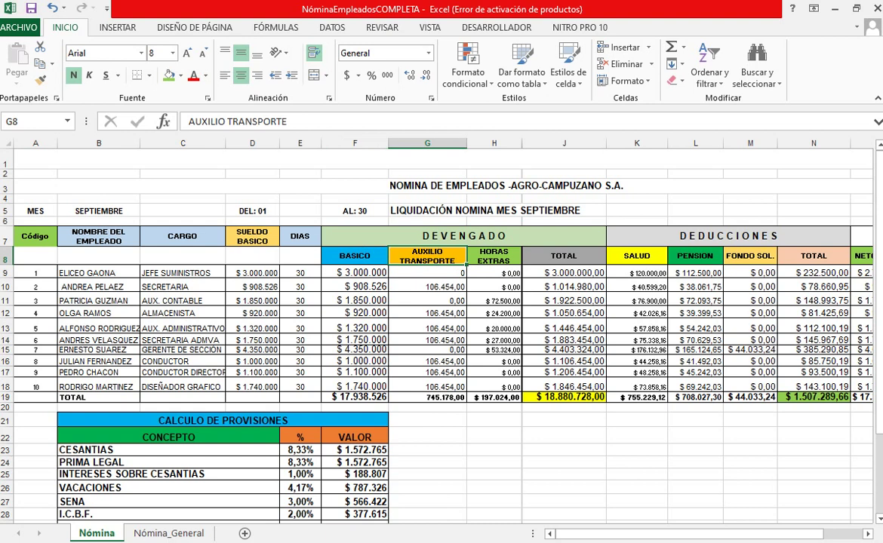
pyautogui.click(494, 255)
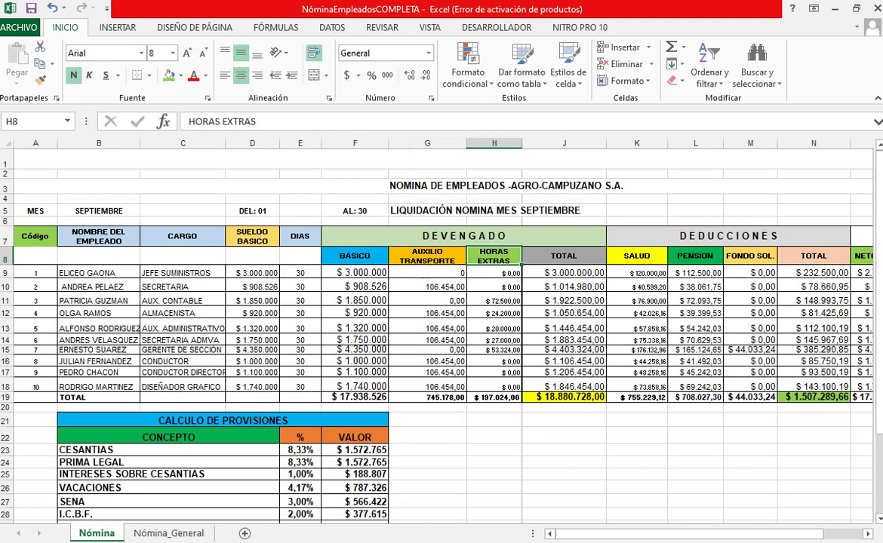
pyautogui.click(563, 256)
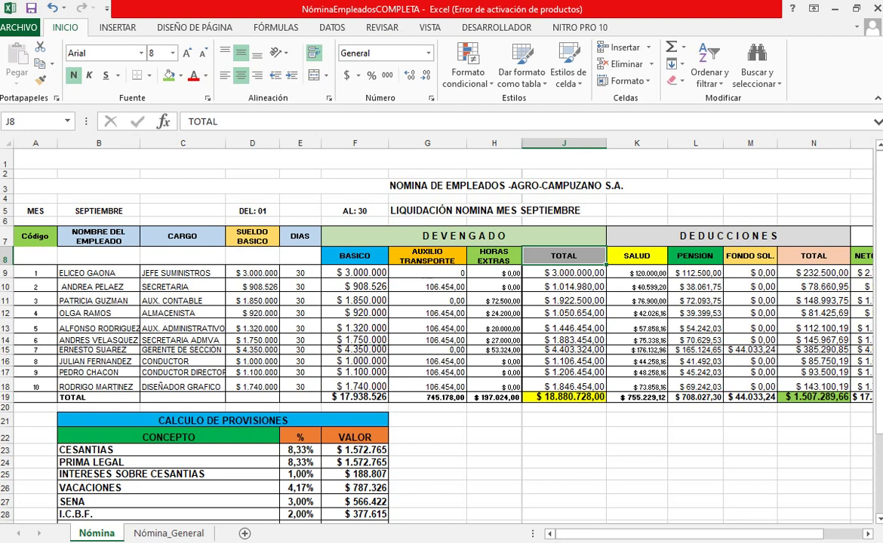
# Step: Inspect the BASICO formula in F9, including its divisor, and trace its references to D9 and E9
pyautogui.click(300, 272)
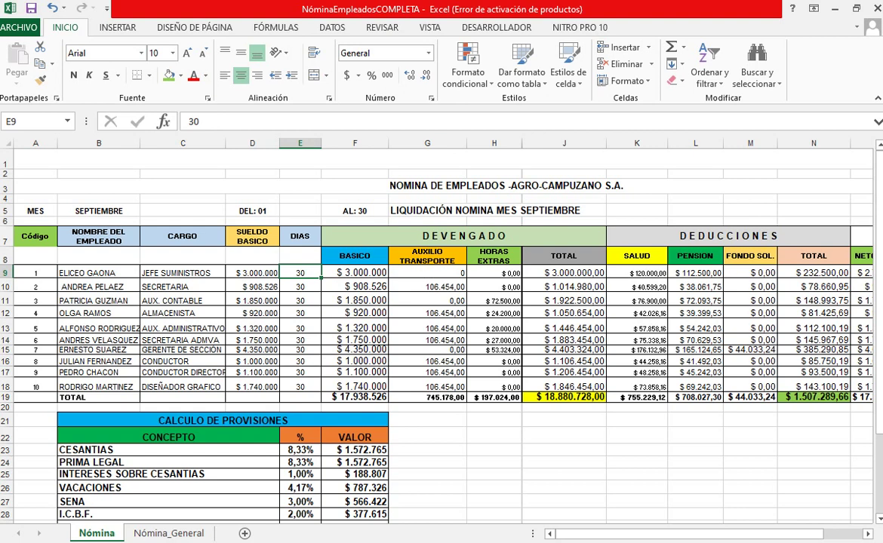
pyautogui.click(354, 272)
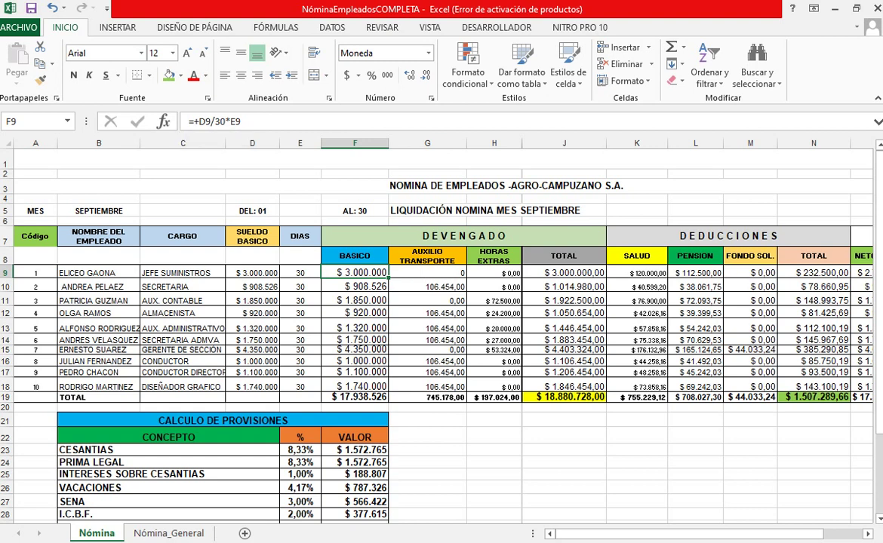
pyautogui.click(252, 273)
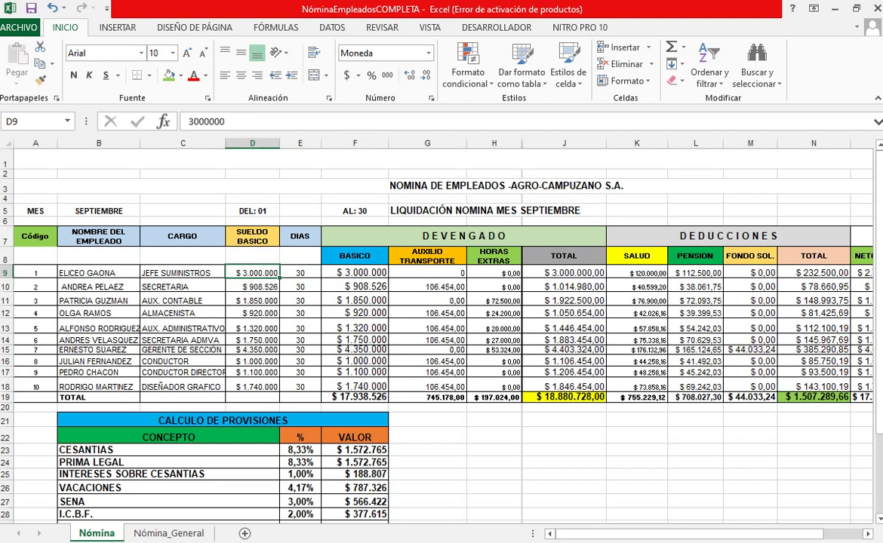
pyautogui.click(355, 272)
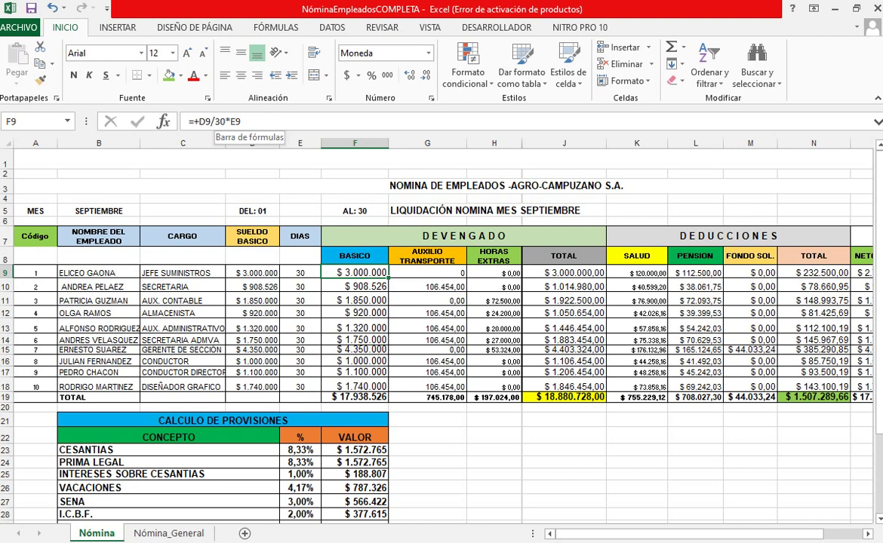
pyautogui.doubleClick(220, 122)
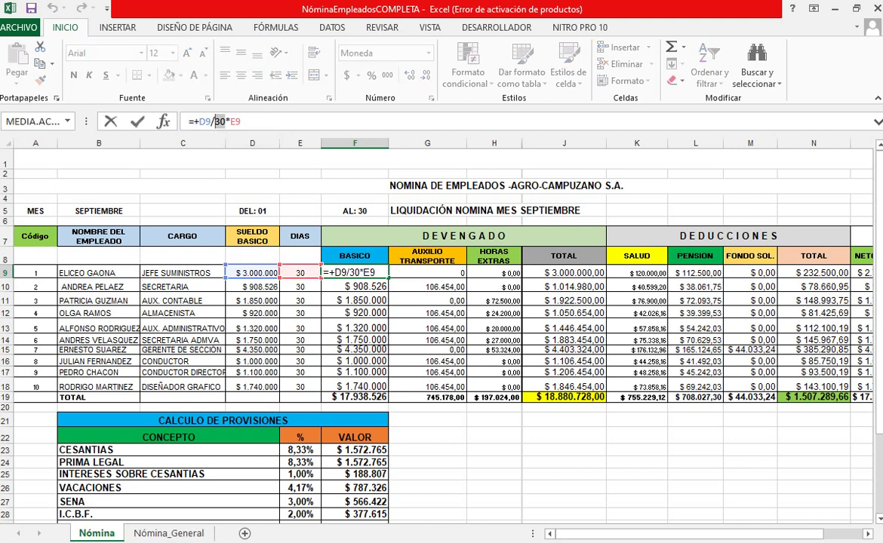
pyautogui.click(225, 121)
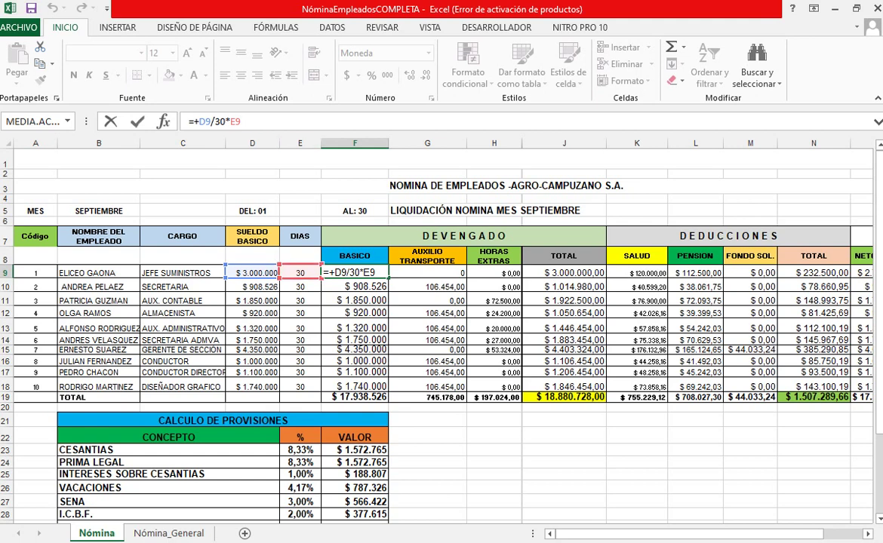
pyautogui.hotkey('shift', 'Tab')
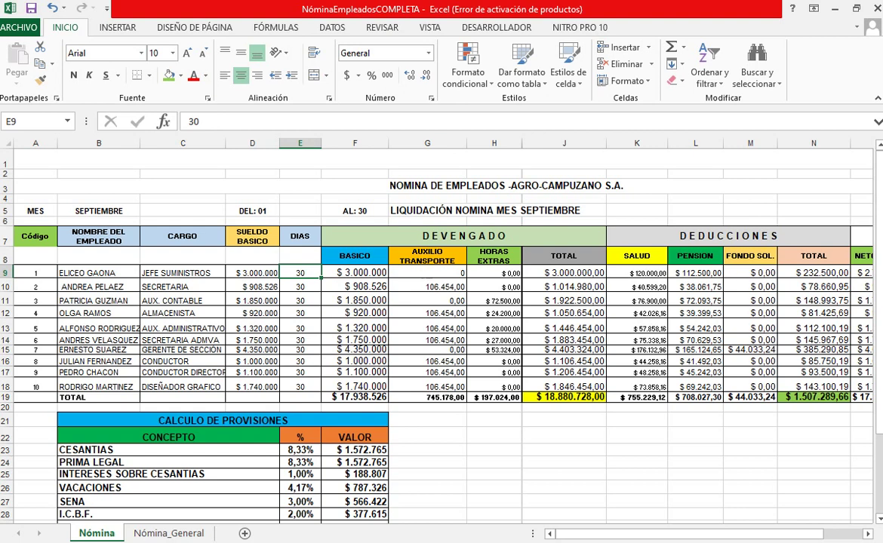
# Step: Compare the earned basic pay formula in F9 with the first employee's base salary in D9
pyautogui.click(355, 272)
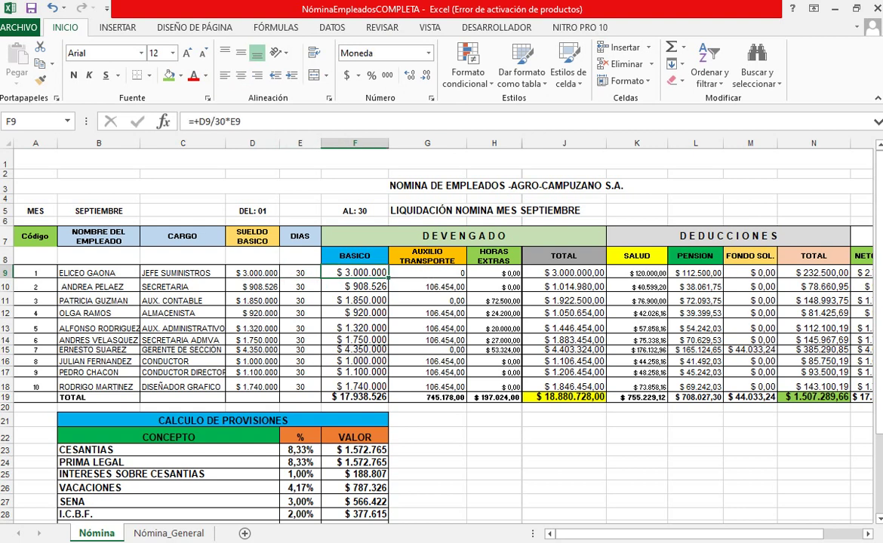
pyautogui.click(252, 273)
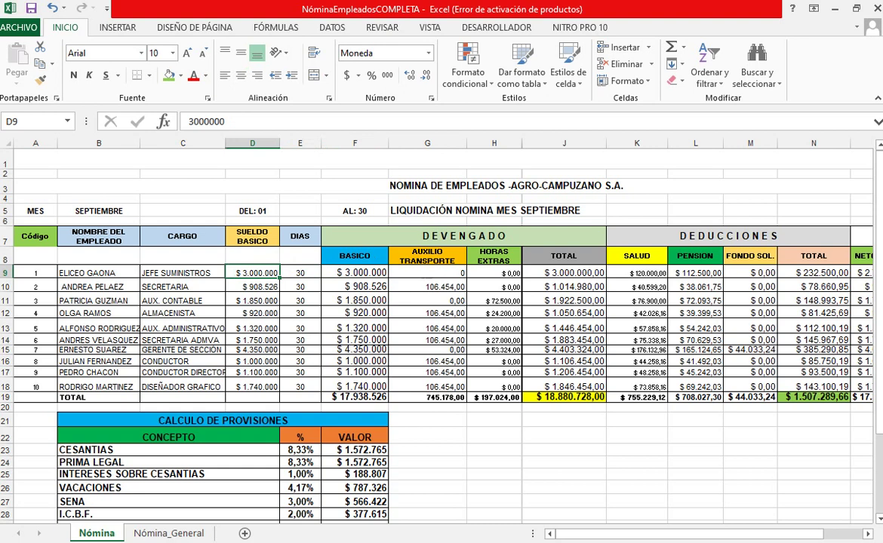
pyautogui.click(354, 272)
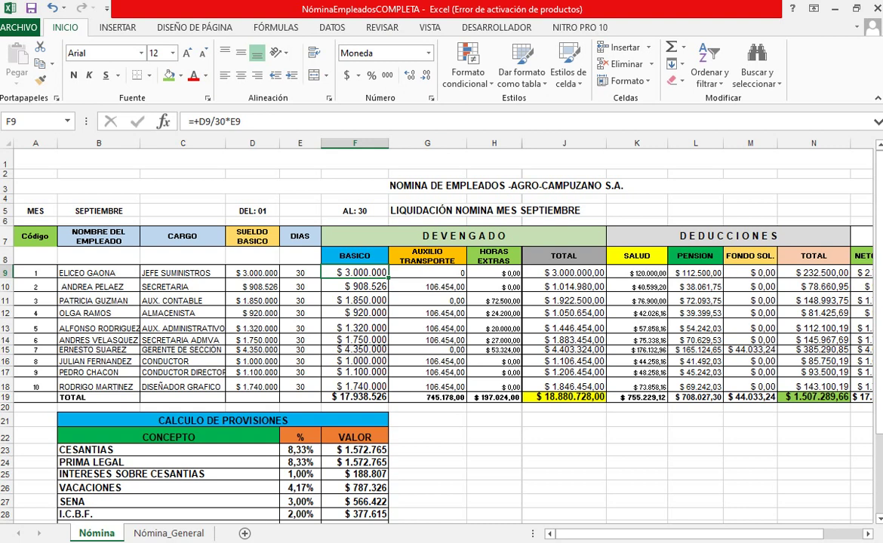
pyautogui.click(252, 272)
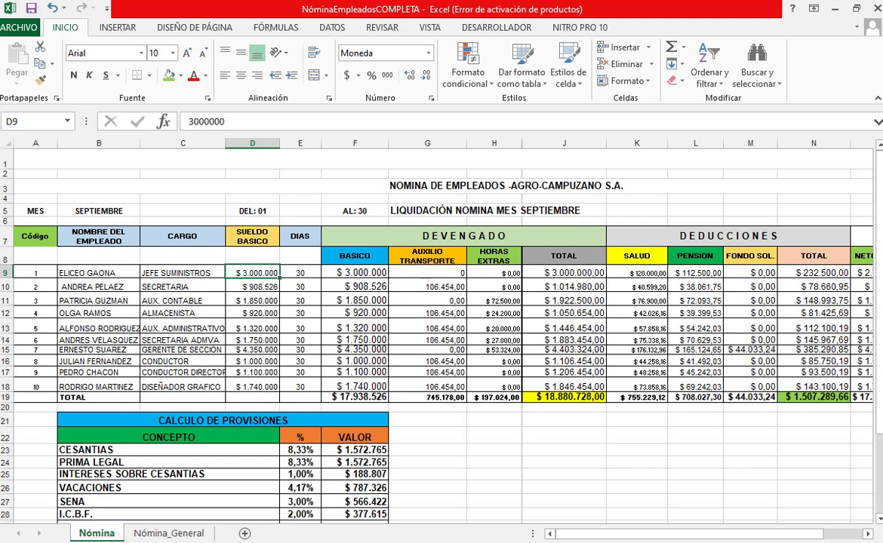
pyautogui.click(355, 272)
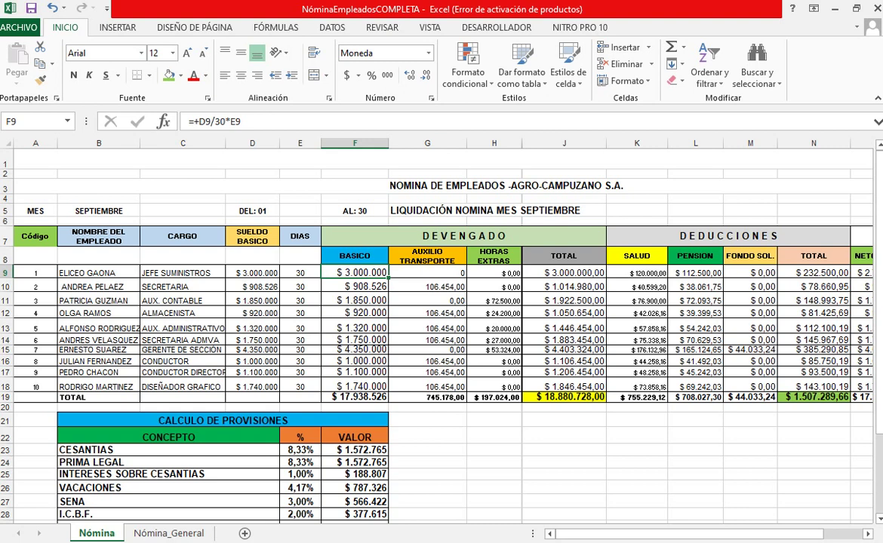
# Step: Check the BASICO formulas row by row from F9 down the column to the total in F19
pyautogui.moveTo(353, 273); pyautogui.dragTo(354, 286)
pyautogui.click(353, 285)
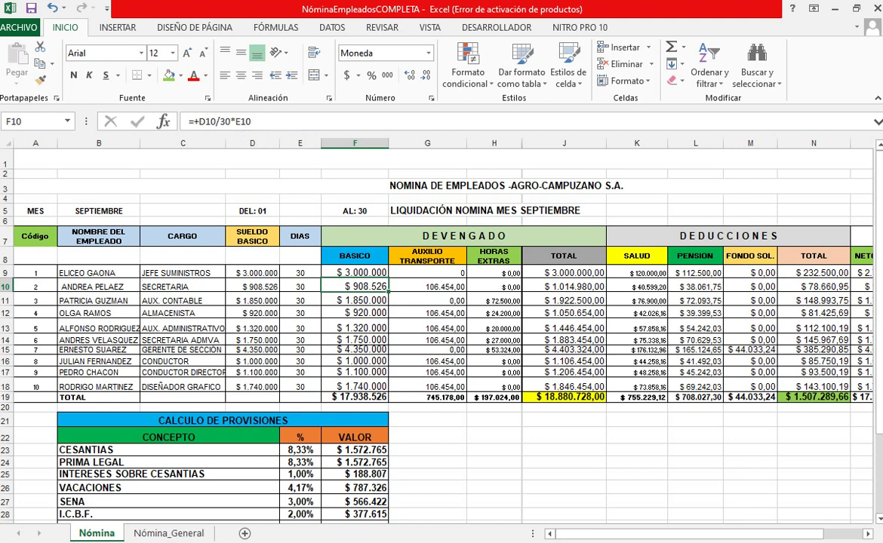
pyautogui.click(354, 273)
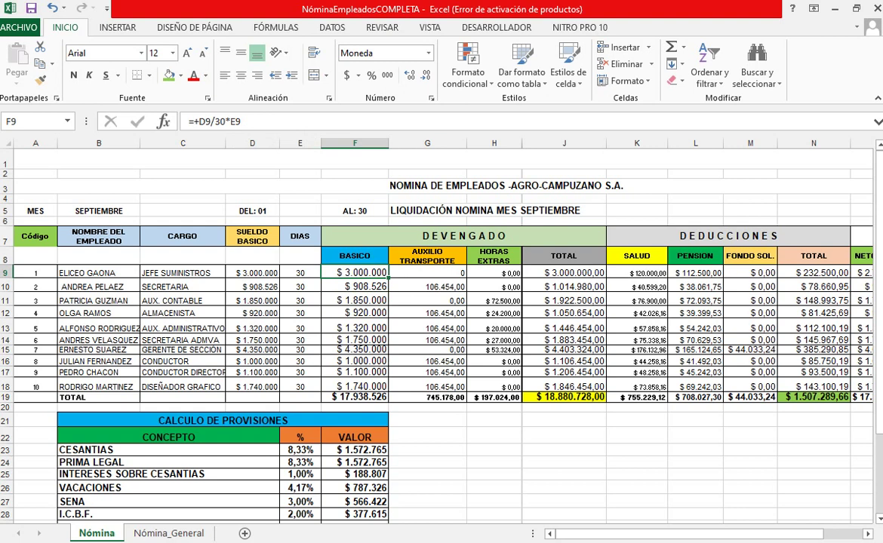
pyautogui.click(354, 286)
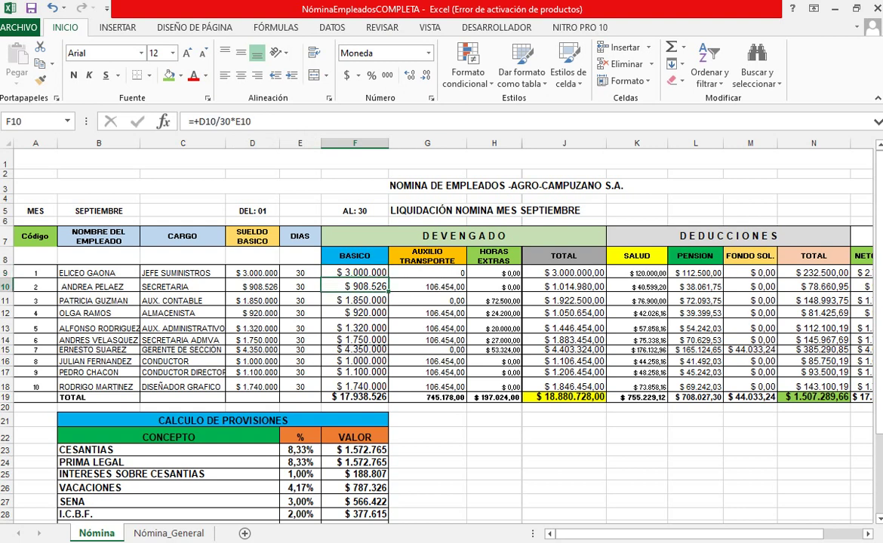
pyautogui.click(354, 301)
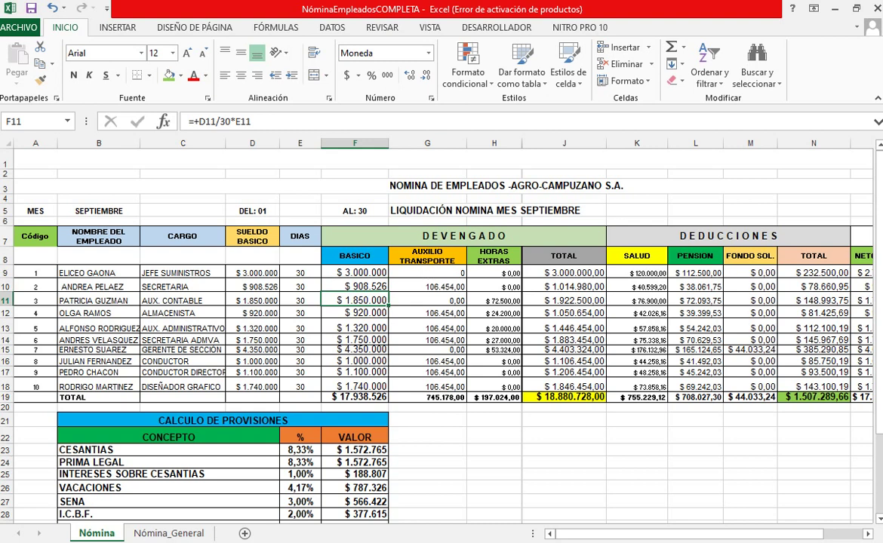
pyautogui.click(355, 312)
pyautogui.click(354, 327)
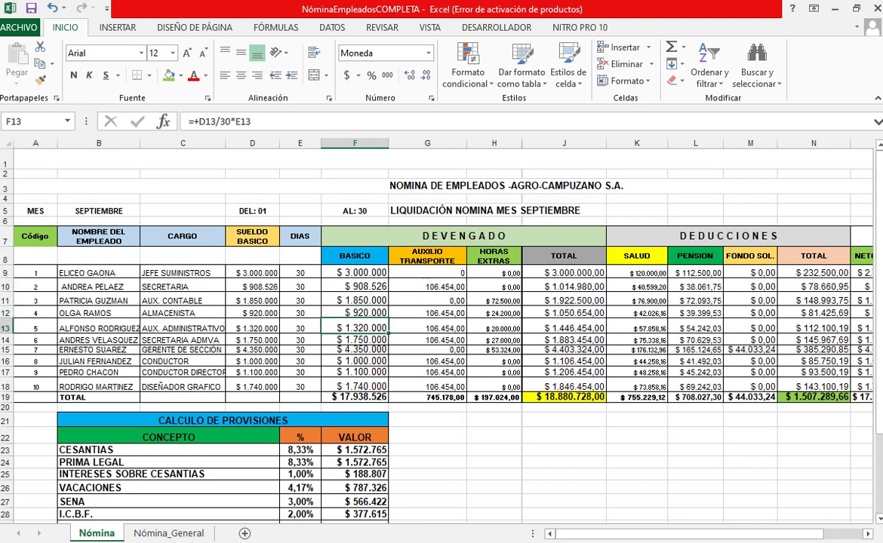
pyautogui.press('Down')
pyautogui.press('Down')
pyautogui.press('Down')
pyautogui.press('Down')
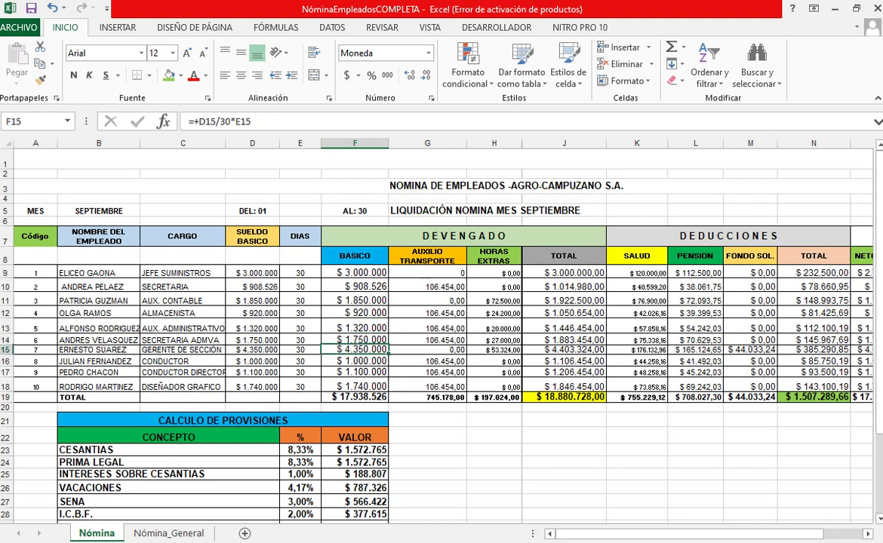
pyautogui.press('Down')
pyautogui.press('Down')
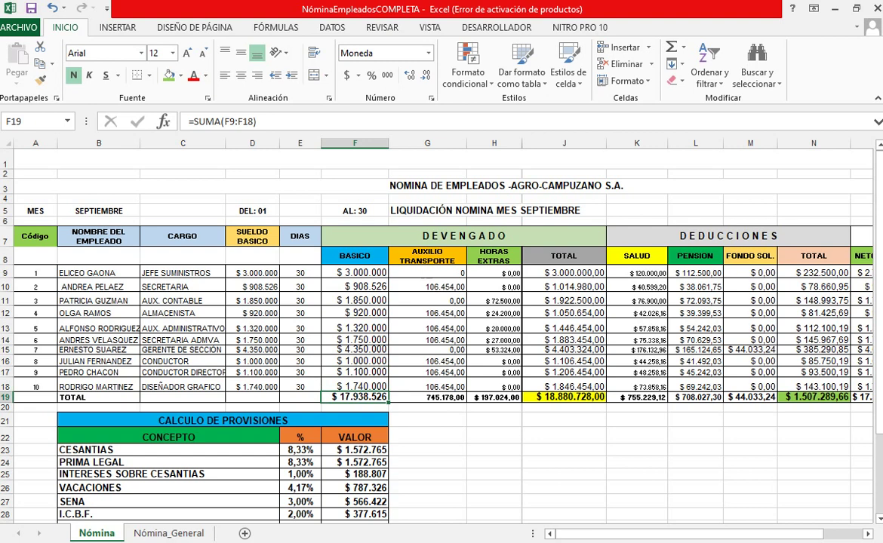
# Step: Check the first and last BASICO formulas in F9 and F18 against the sum formula in F19
pyautogui.click(354, 273)
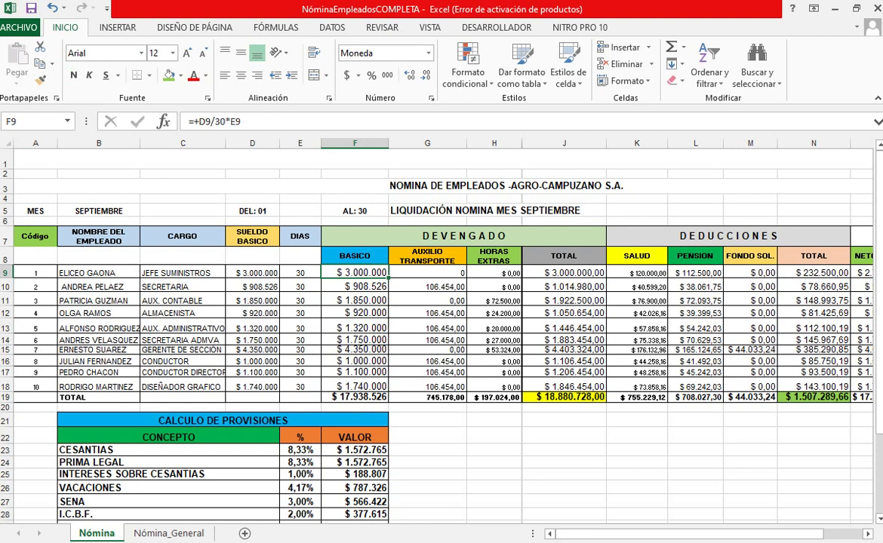
pyautogui.click(354, 387)
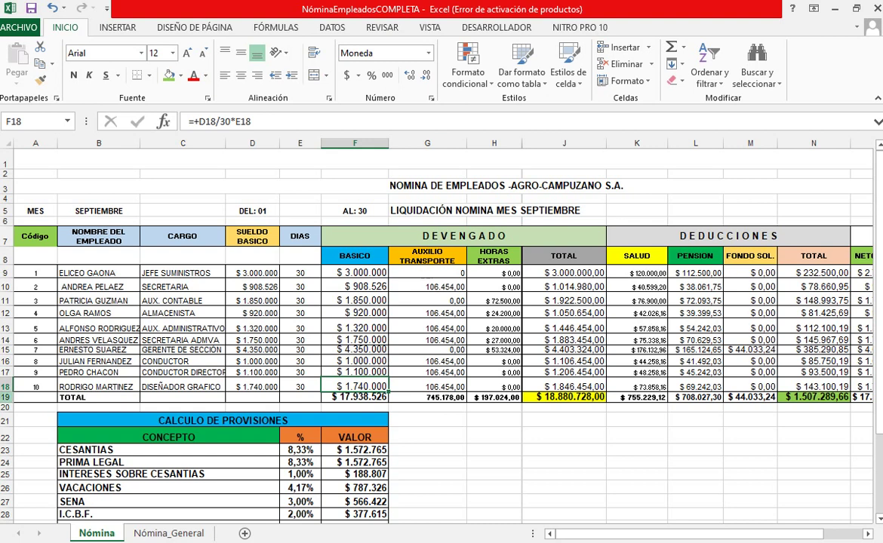
pyautogui.click(353, 397)
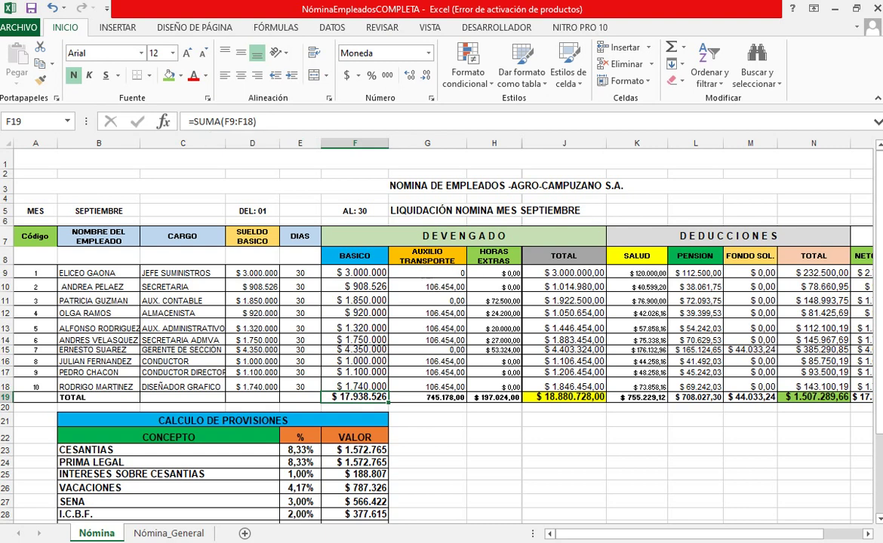
# Step: Examine the AUXILIO TRANSPORTE conditional formulas in G9 and G10, comparing G10 with the base salary in D10
pyautogui.click(427, 272)
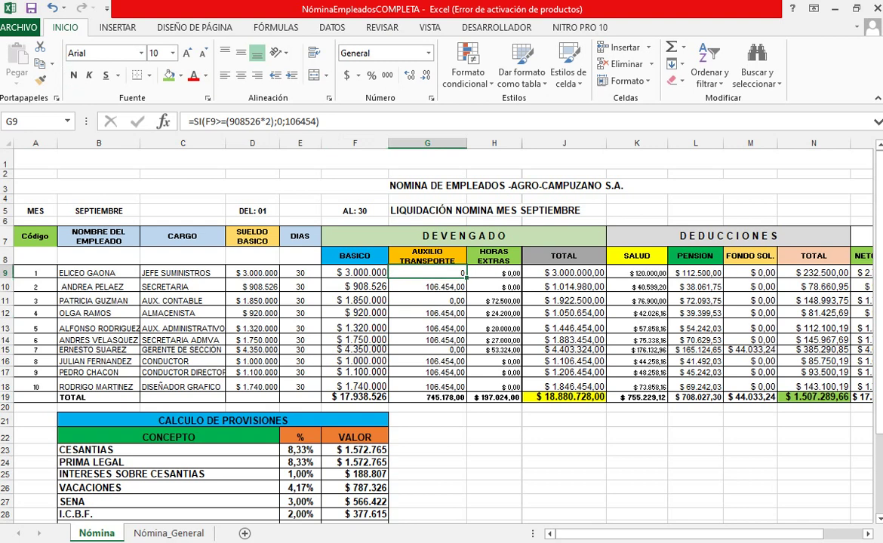
pyautogui.click(427, 286)
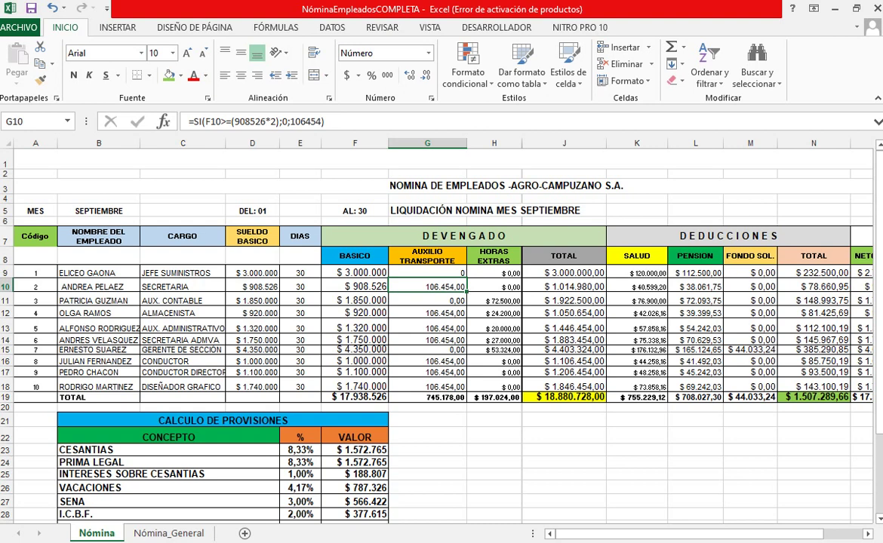
pyautogui.click(252, 287)
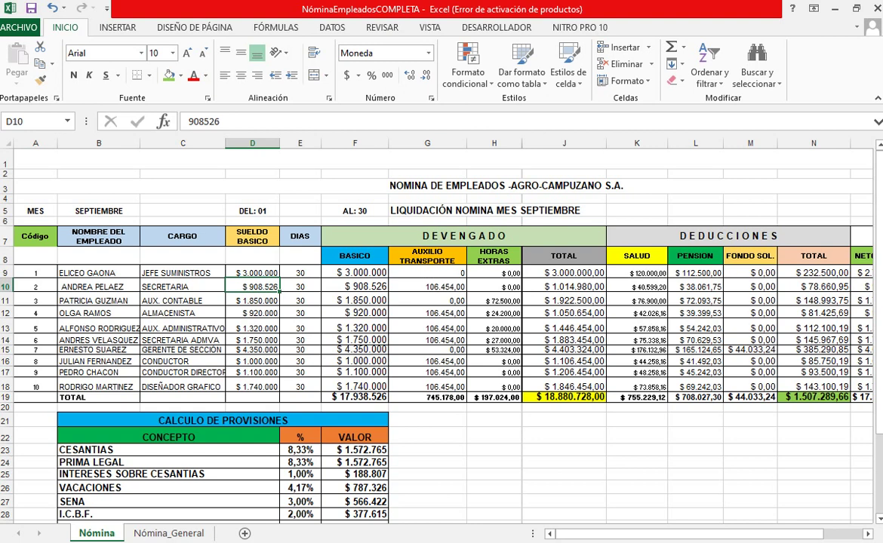
pyautogui.click(427, 286)
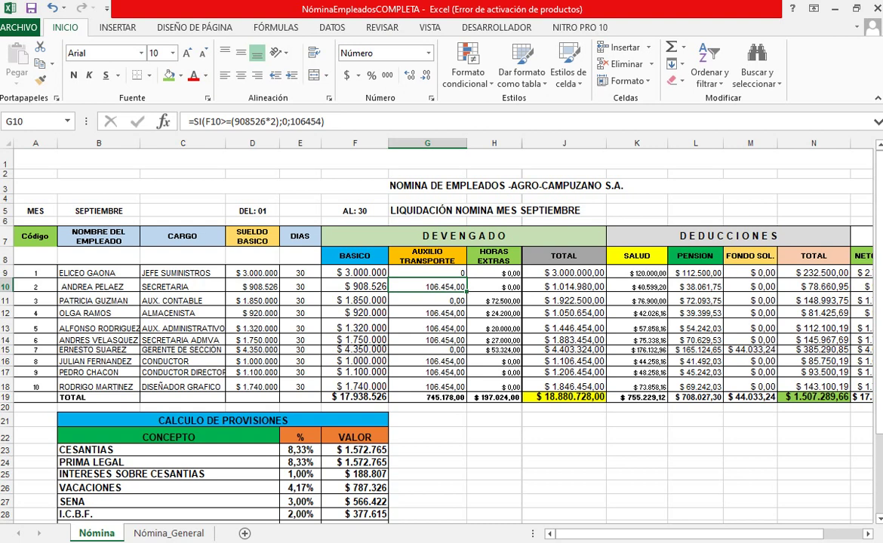
pyautogui.click(427, 273)
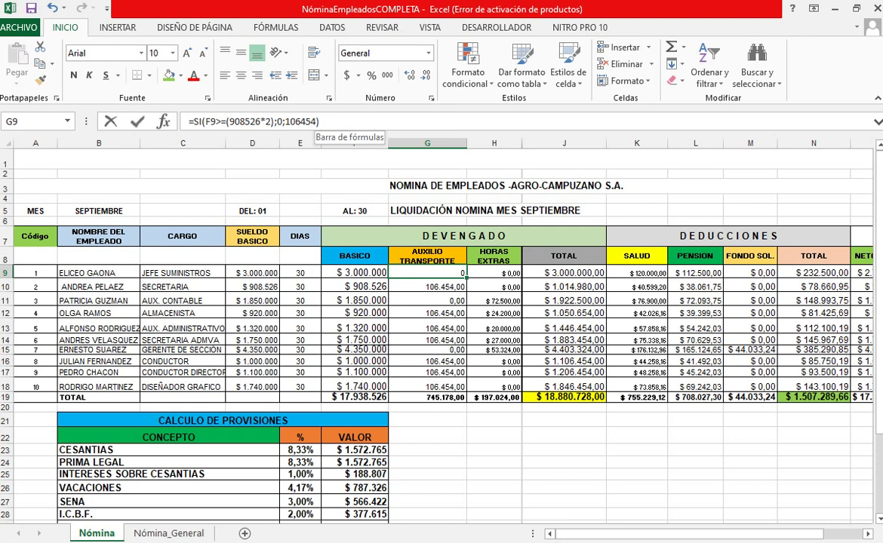
# Step: Inspect the cell reference and conditions of the AUXILIO TRANSPORTE formula in G9 without changing it
pyautogui.click(325, 122)
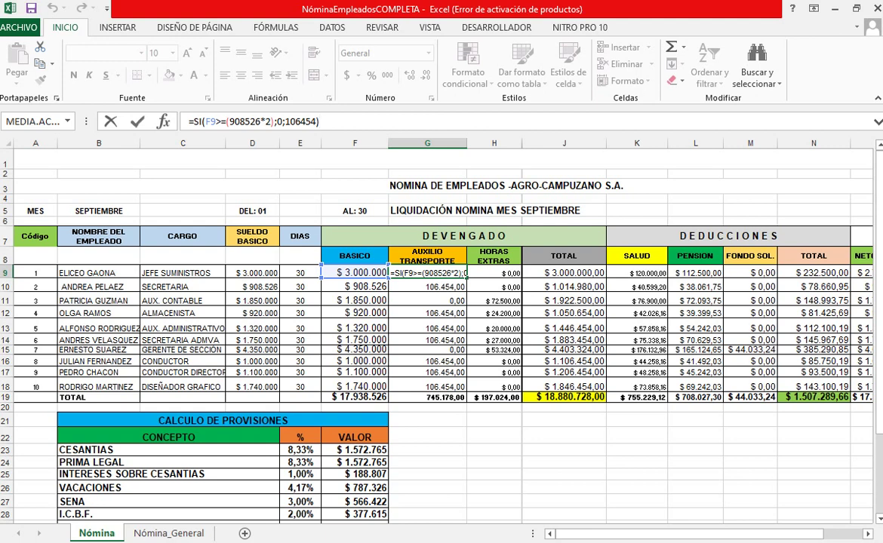
pyautogui.press('Return')
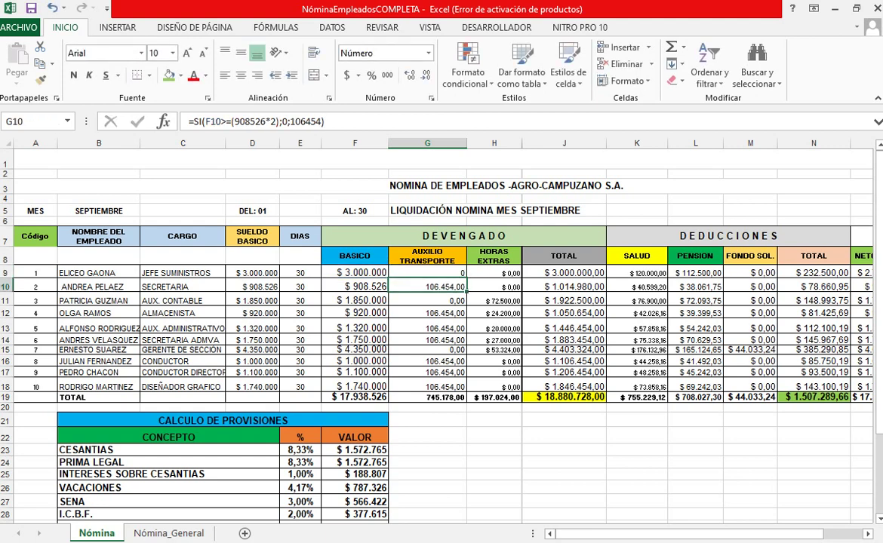
pyautogui.click(427, 272)
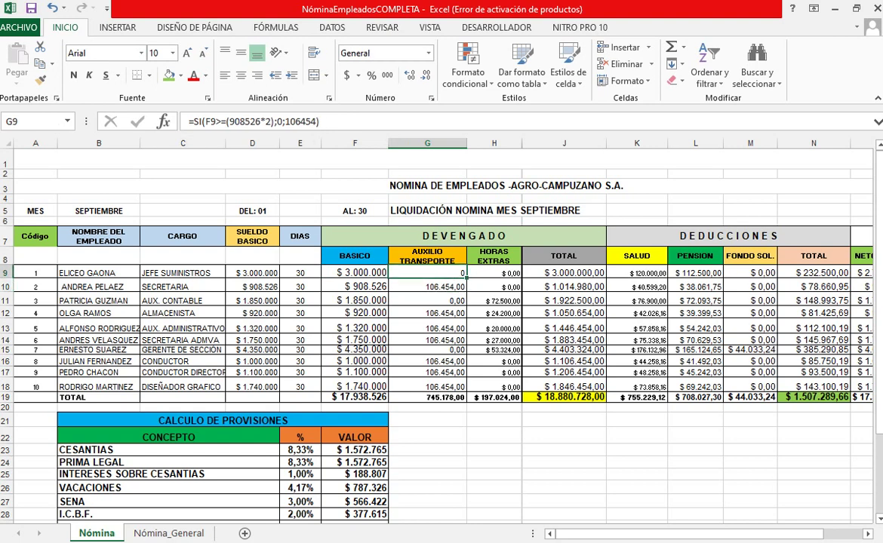
# Step: Check the AUXILIO TRANSPORTE formulas for the employees in rows 10 to 13, G10 through G13
pyautogui.click(427, 286)
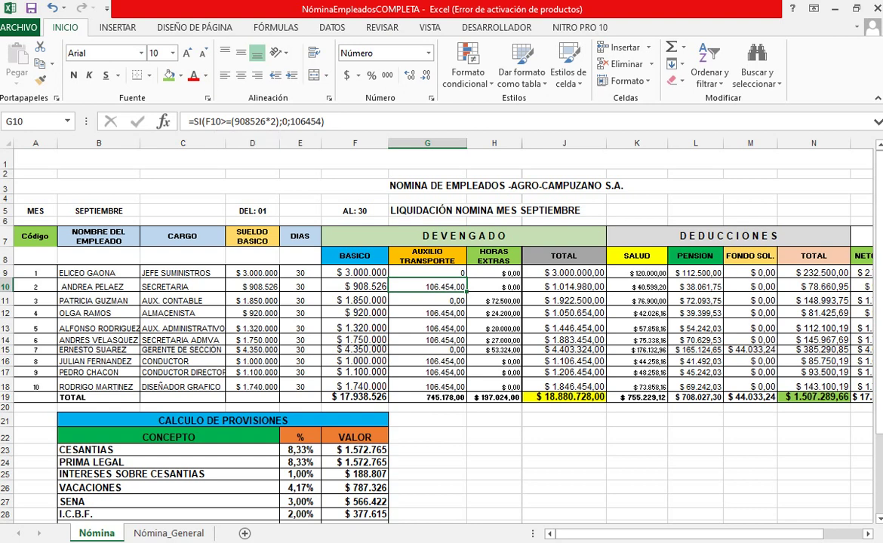
pyautogui.click(427, 313)
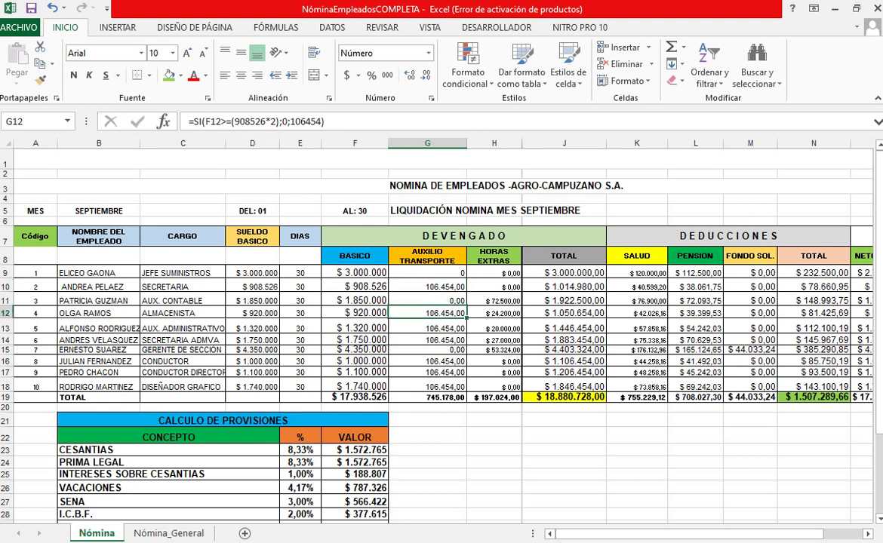
pyautogui.click(427, 301)
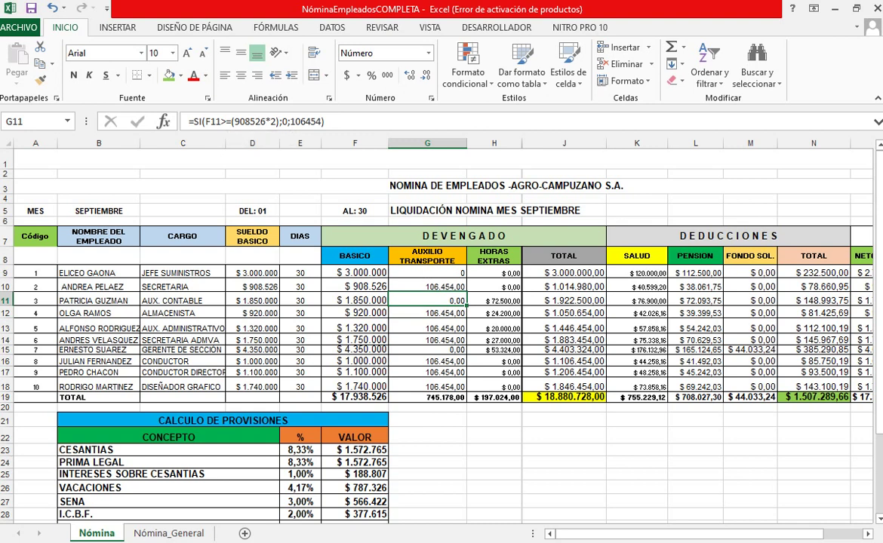
pyautogui.click(427, 327)
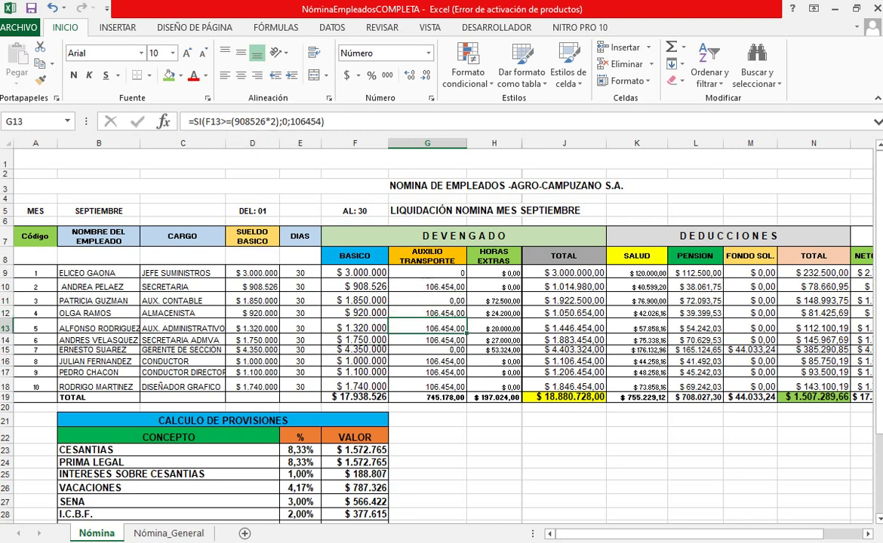
pyautogui.click(427, 313)
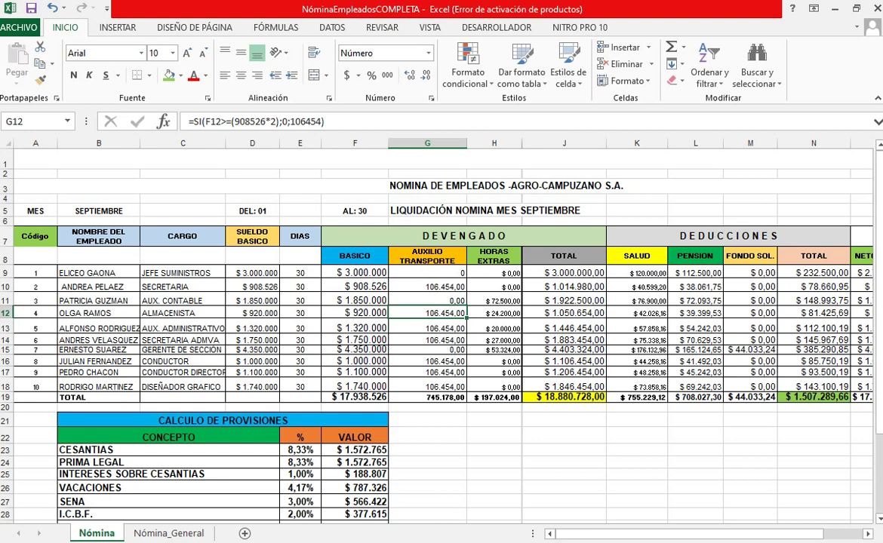
pyautogui.click(427, 327)
# Step: Inspect the logical test and salary-limit part of the AUXILIO TRANSPORTE formula in G14
pyautogui.click(427, 340)
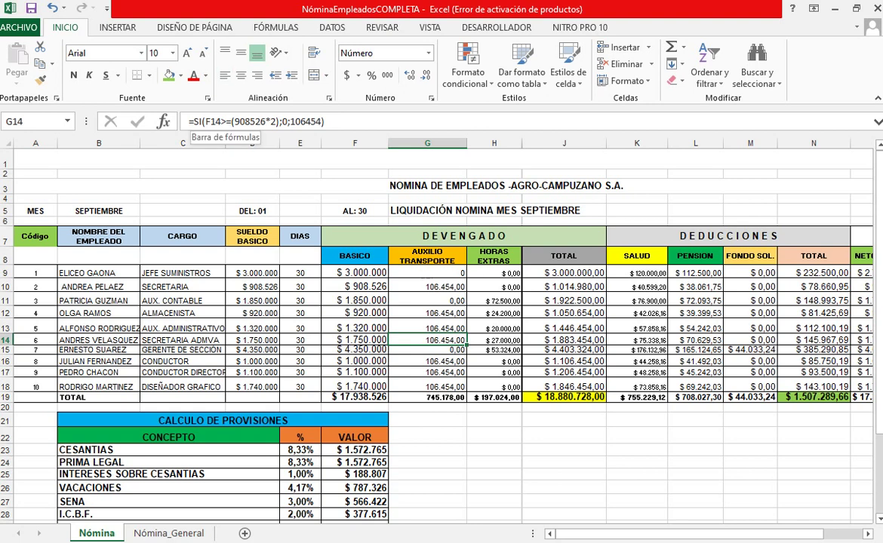
pyautogui.click(198, 121)
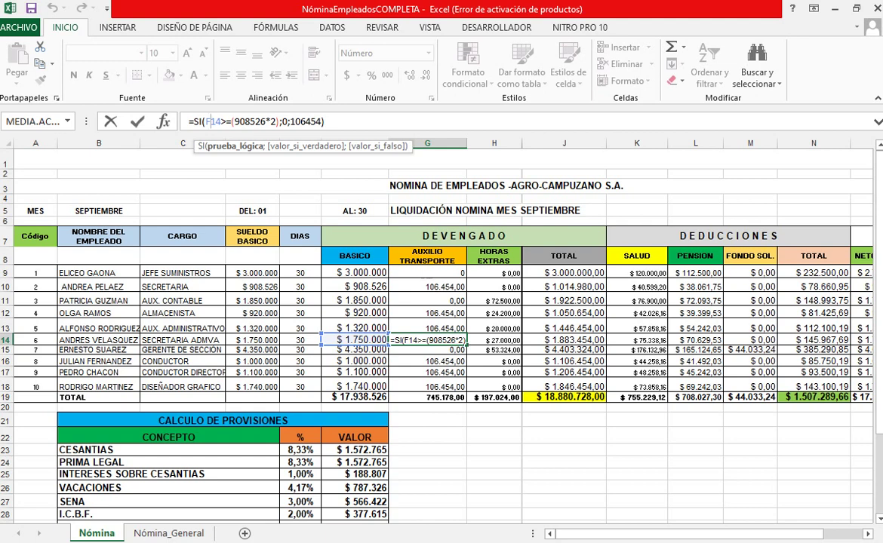
pyautogui.click(276, 121)
pyautogui.write(')')
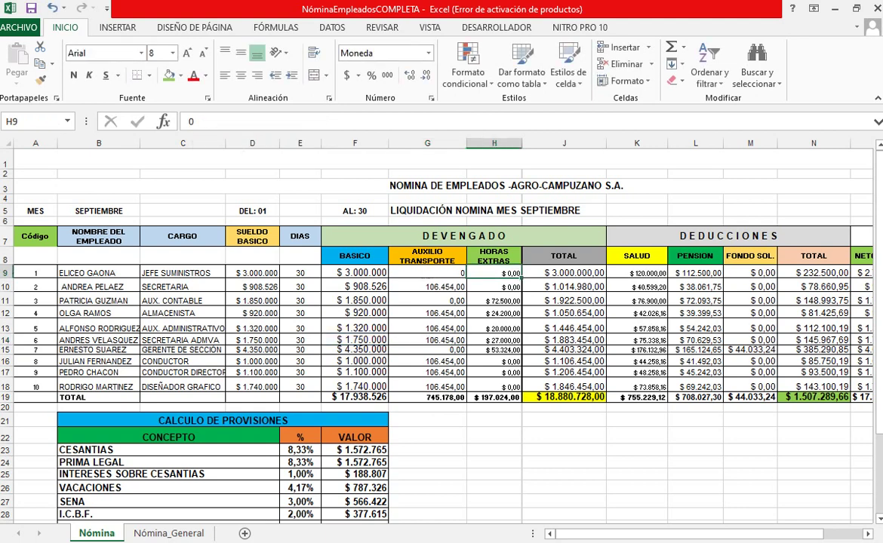
# Step: Review the HORAS EXTRAS amounts in column H from H9 down to the total row and back up
pyautogui.press('Down')
pyautogui.press('Down')
pyautogui.press('Down')
pyautogui.press('Down')
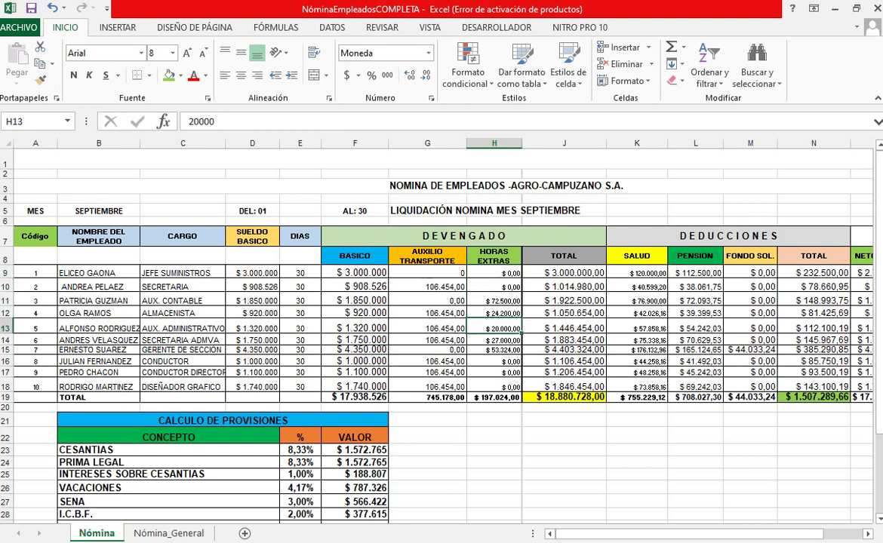
pyautogui.press('Up')
pyautogui.press('Up')
pyautogui.press('Down')
pyautogui.press('Down')
pyautogui.press('Down')
pyautogui.press('Down')
pyautogui.press('Down')
pyautogui.press('Down')
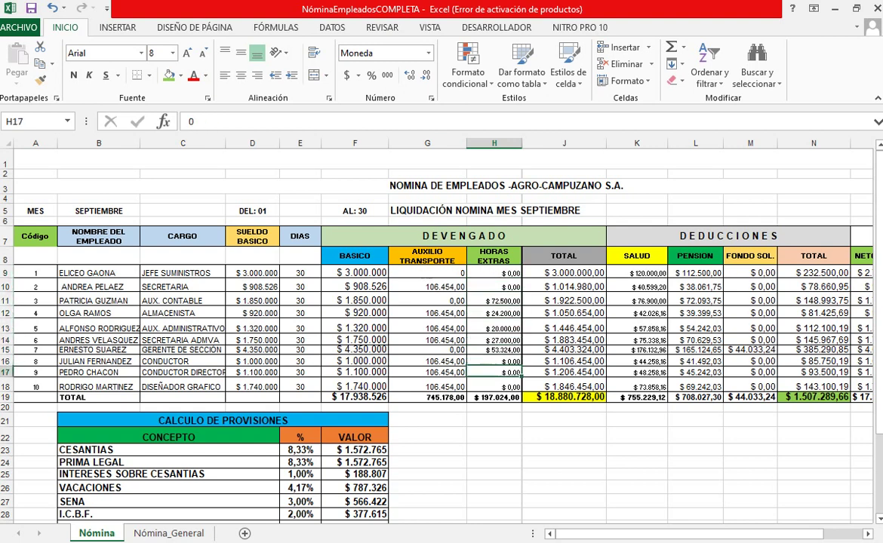
pyautogui.press('Down')
pyautogui.press('Down')
pyautogui.press('Up')
pyautogui.press('Up')
pyautogui.press('Up')
pyautogui.press('Up')
pyautogui.press('Up')
pyautogui.press('Up')
pyautogui.press('Up')
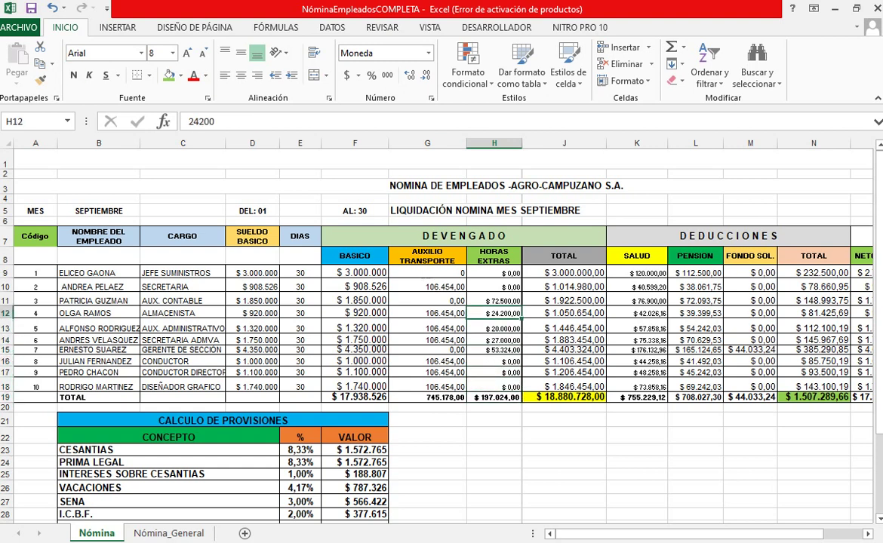
pyautogui.press('Up')
pyautogui.press('Up')
pyautogui.press('Up')
pyautogui.press('Up')
pyautogui.press('Down')
pyautogui.press('Down')
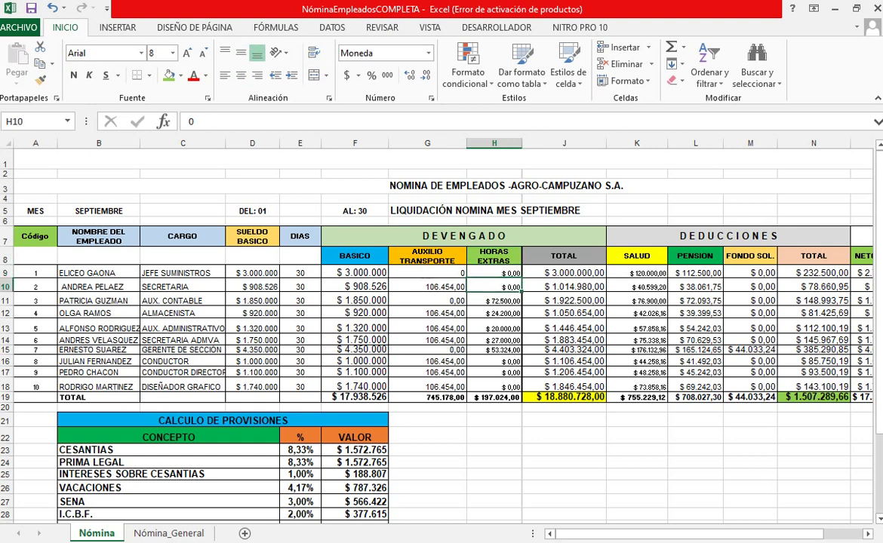
# Step: Trace the DEVENGADO TOTAL formula in J9 through its components: BASICO in F9, AUXILIO TRANSPORTE in G9 and HORAS EXTRAS in H9
pyautogui.press('Up')
pyautogui.press('Right')
pyautogui.press('Right')
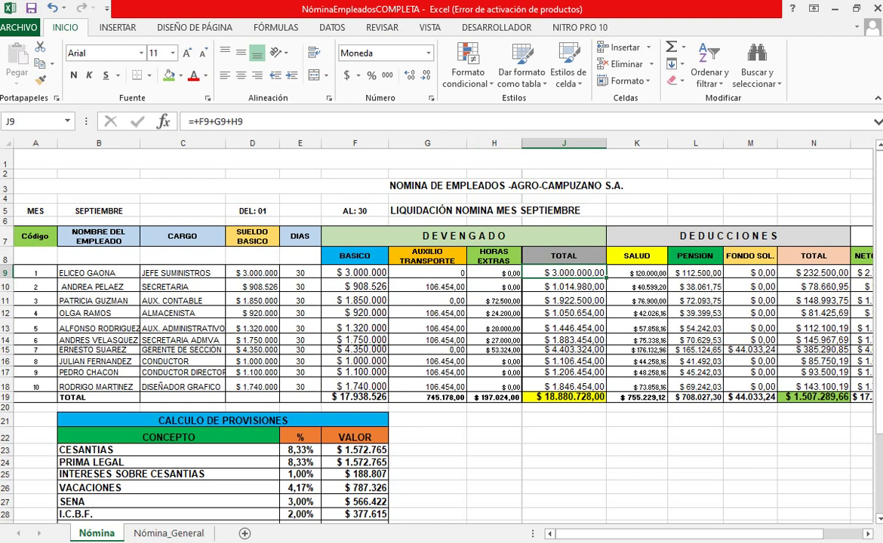
pyautogui.click(355, 273)
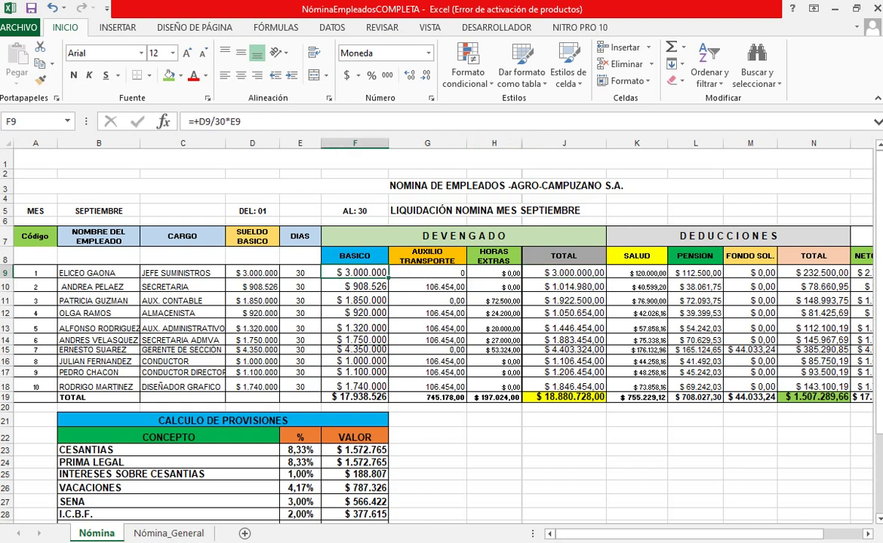
pyautogui.click(427, 272)
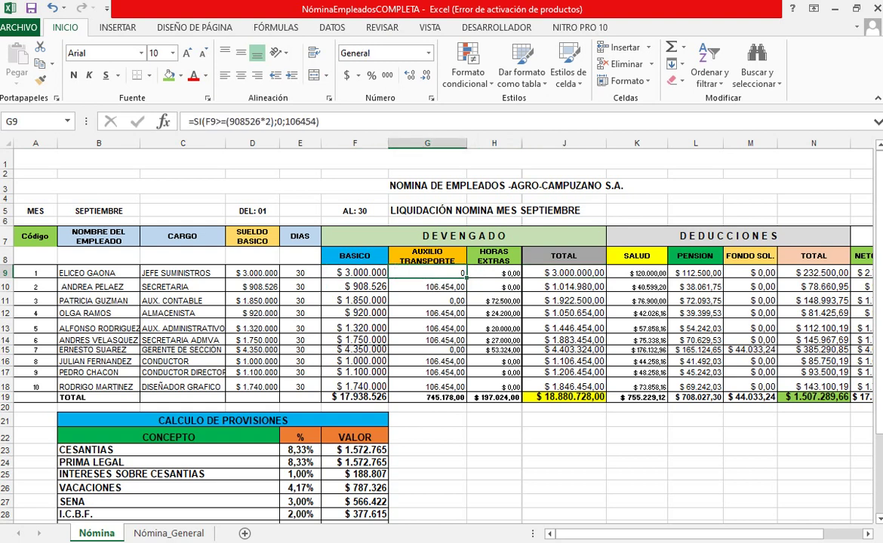
pyautogui.click(495, 273)
pyautogui.click(564, 272)
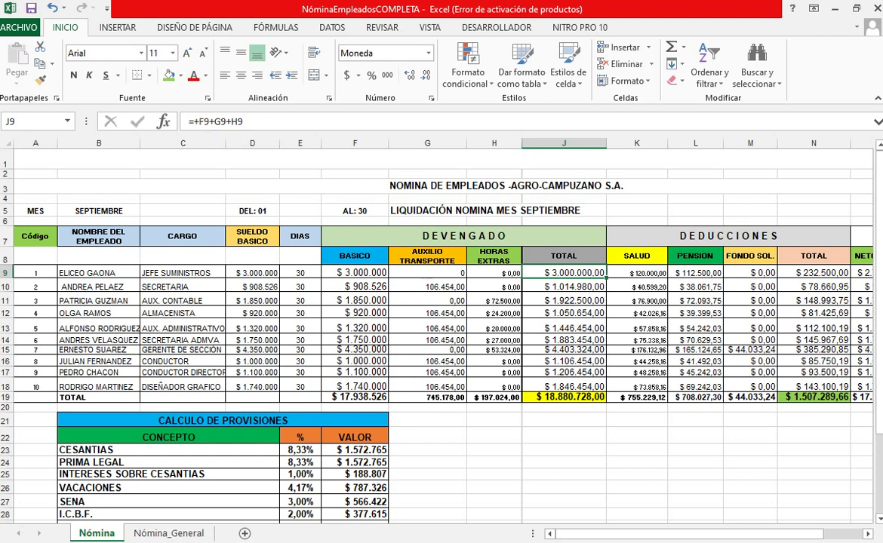
pyautogui.click(427, 272)
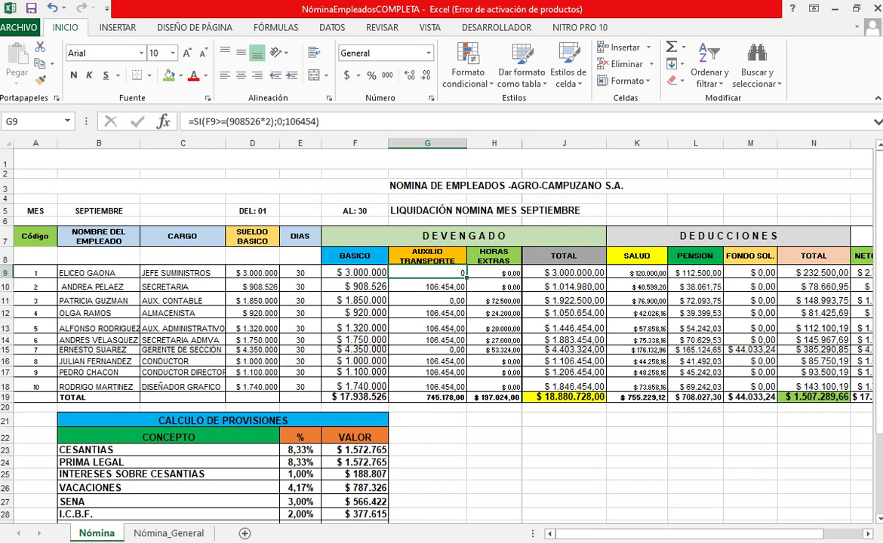
pyautogui.click(355, 272)
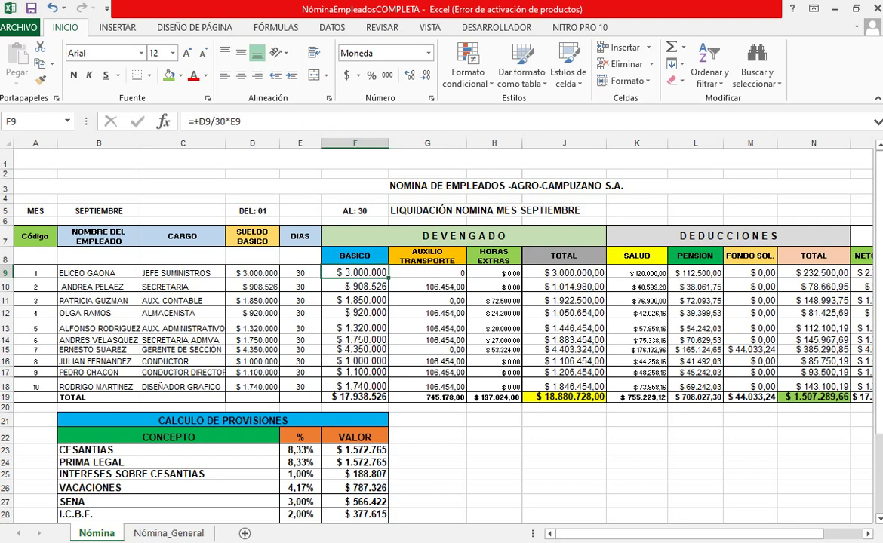
pyautogui.click(427, 272)
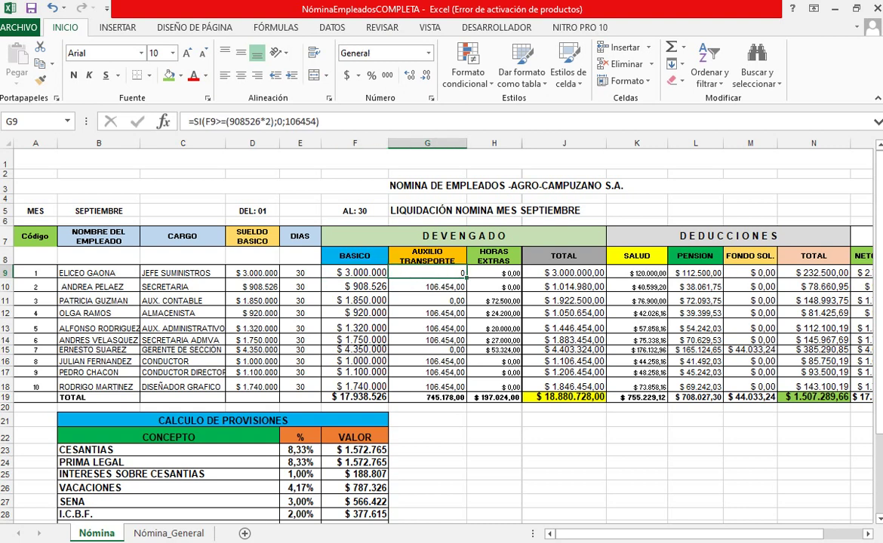
pyautogui.click(494, 272)
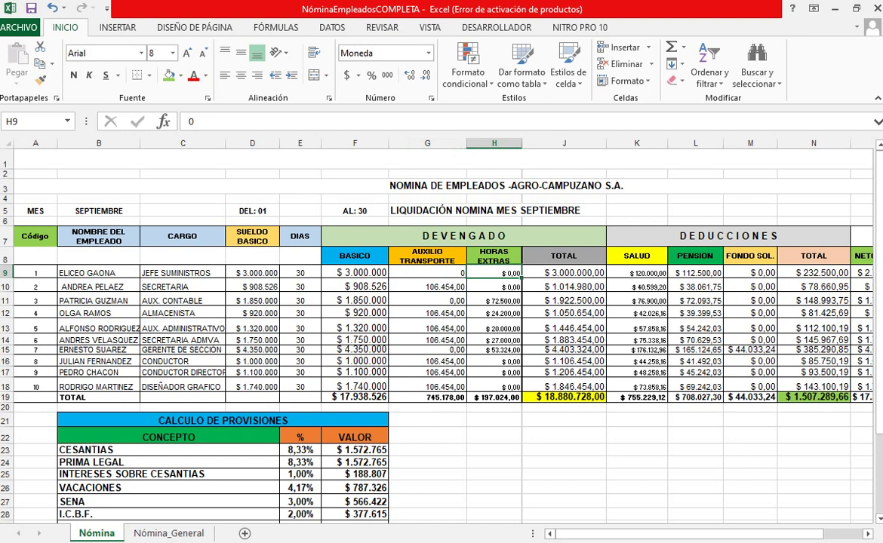
pyautogui.click(563, 273)
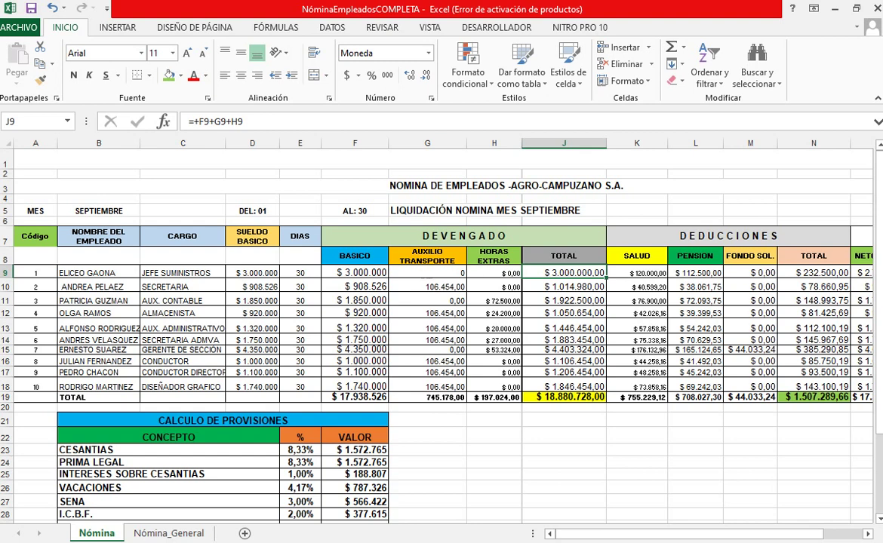
# Step: Check the DEVENGADO TOTAL formulas across J9:J18, viewing J9 through J13 row by row
pyautogui.moveTo(564, 272); pyautogui.dragTo(564, 386)
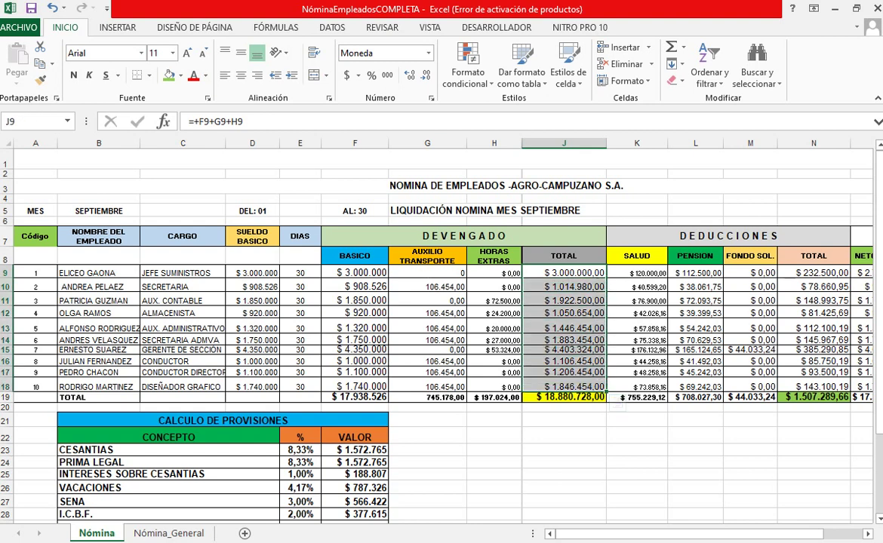
pyautogui.press('Down')
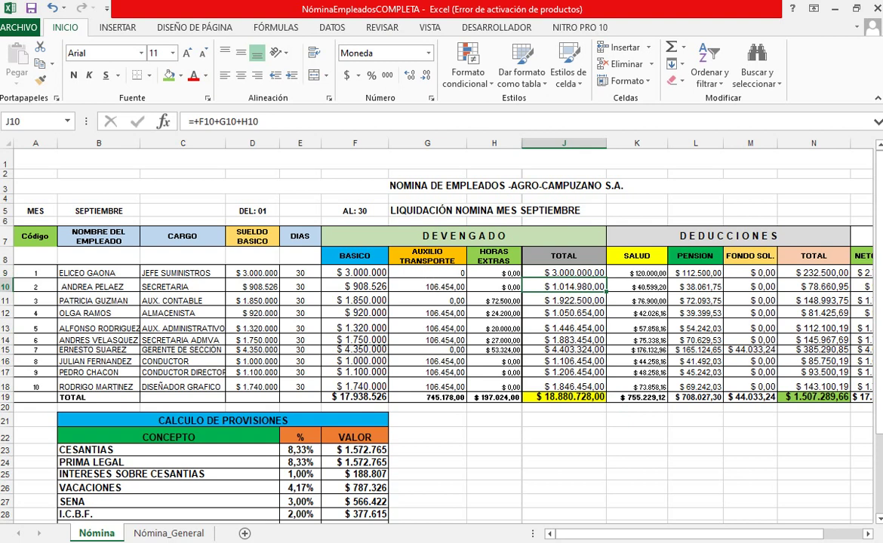
pyautogui.click(564, 272)
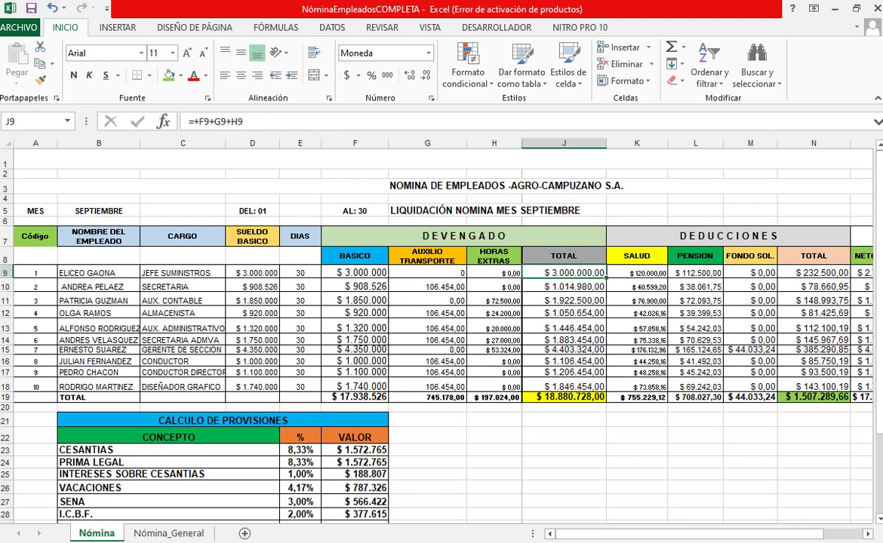
pyautogui.click(564, 286)
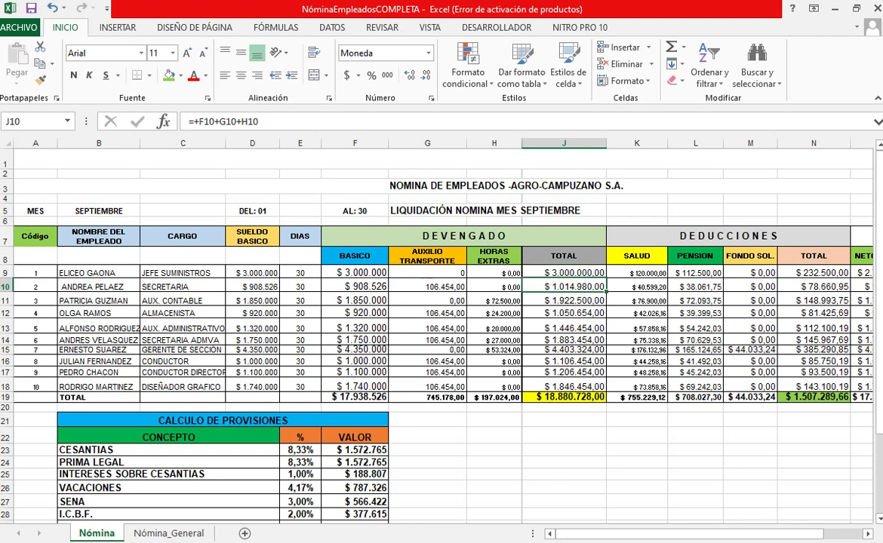
pyautogui.click(563, 300)
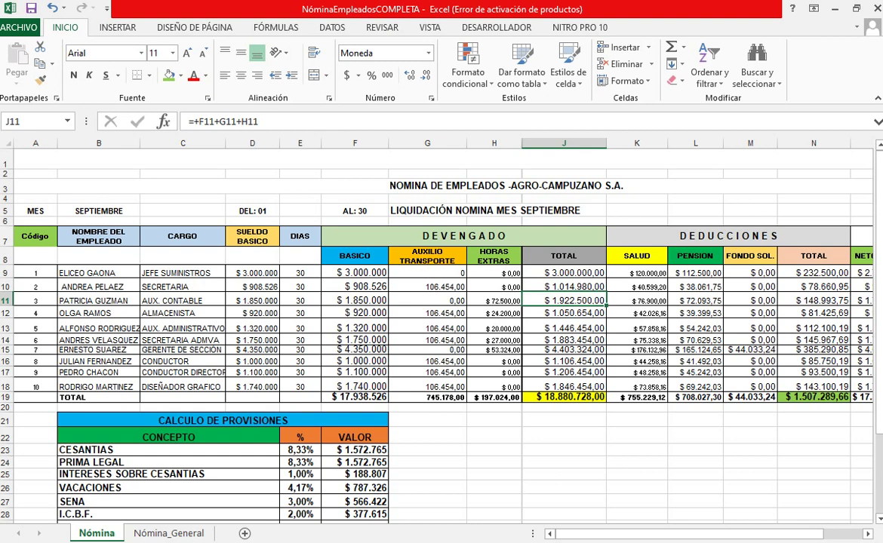
pyautogui.click(563, 312)
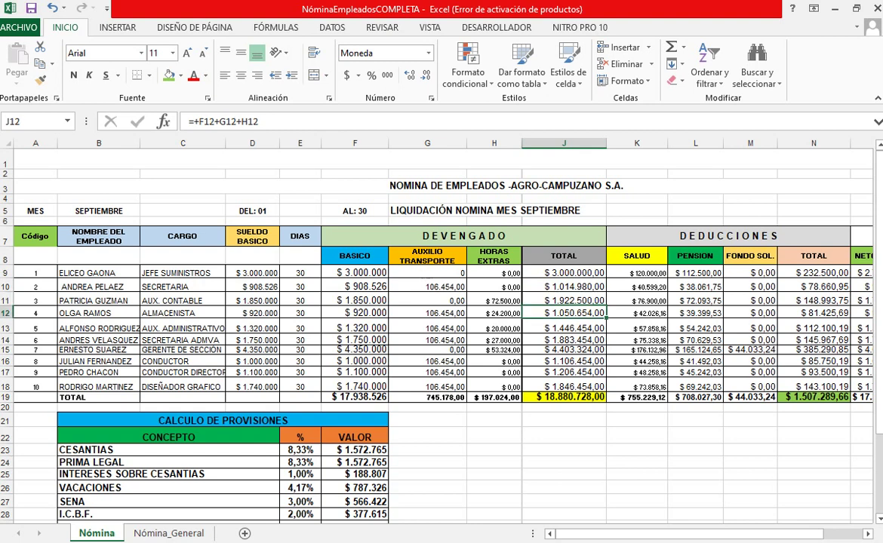
pyautogui.click(563, 327)
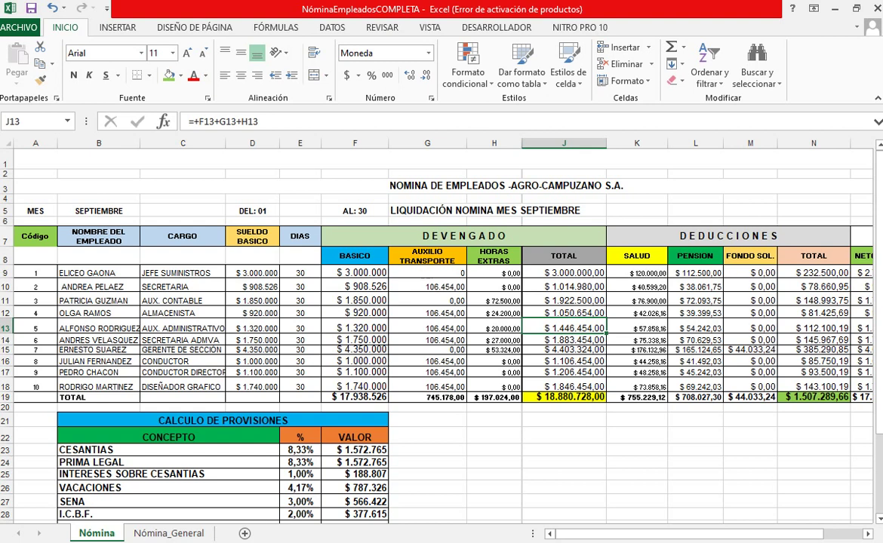
# Step: View the SALUD formula in K9 and the DEDUCCIONES headings SALUD, PENSION and FONDO SOL
pyautogui.click(636, 272)
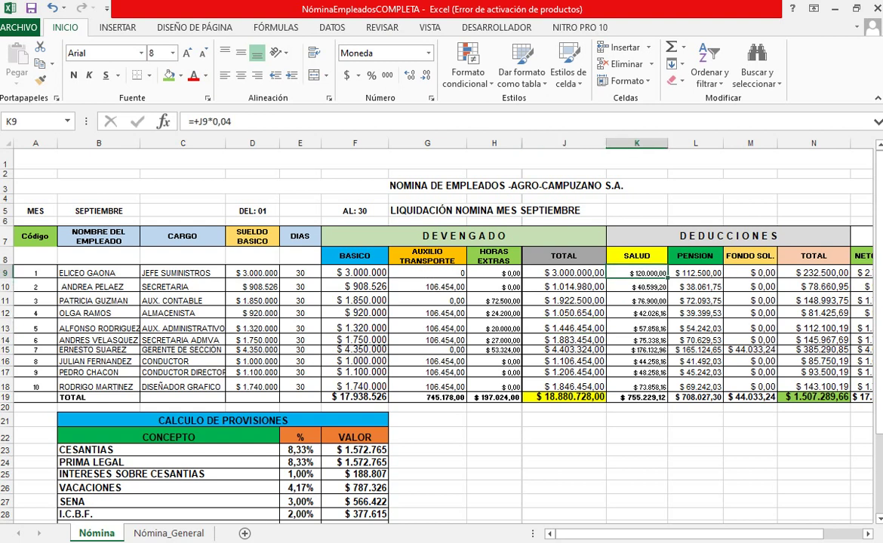
pyautogui.click(727, 235)
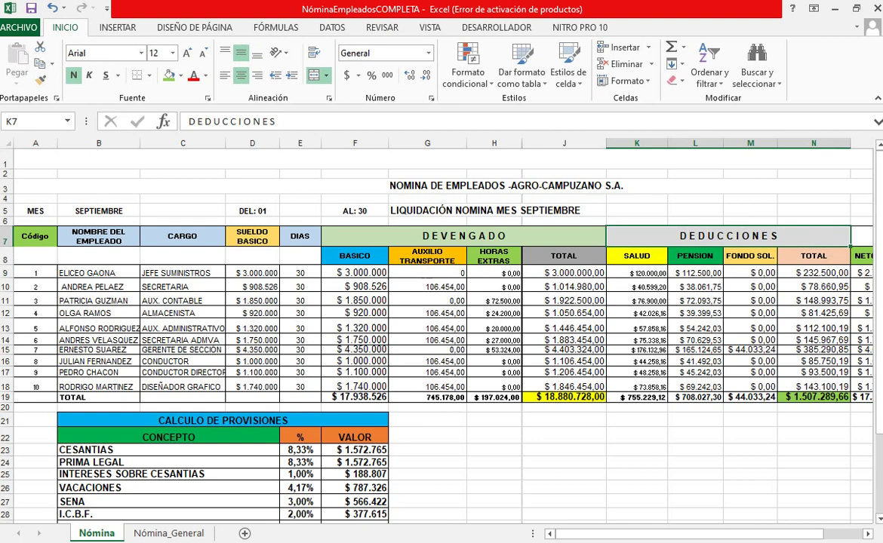
pyautogui.click(636, 255)
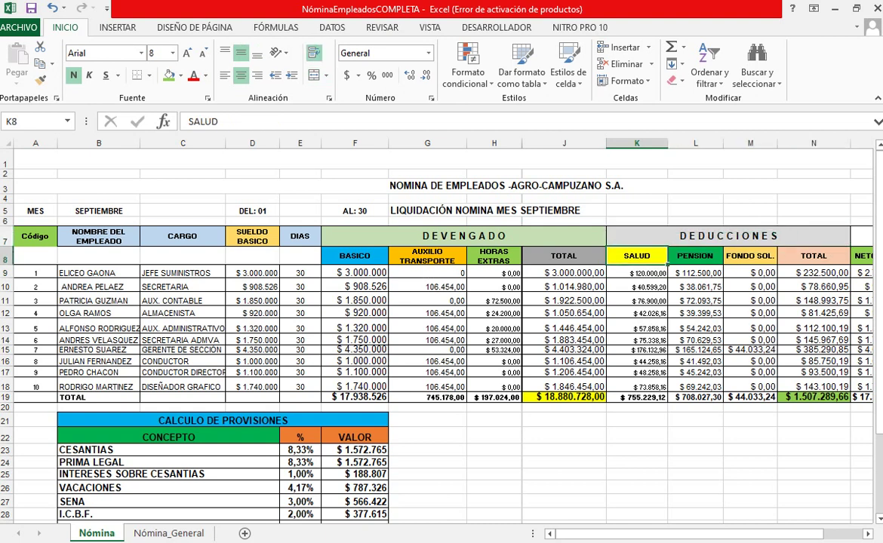
pyautogui.click(694, 256)
pyautogui.click(749, 256)
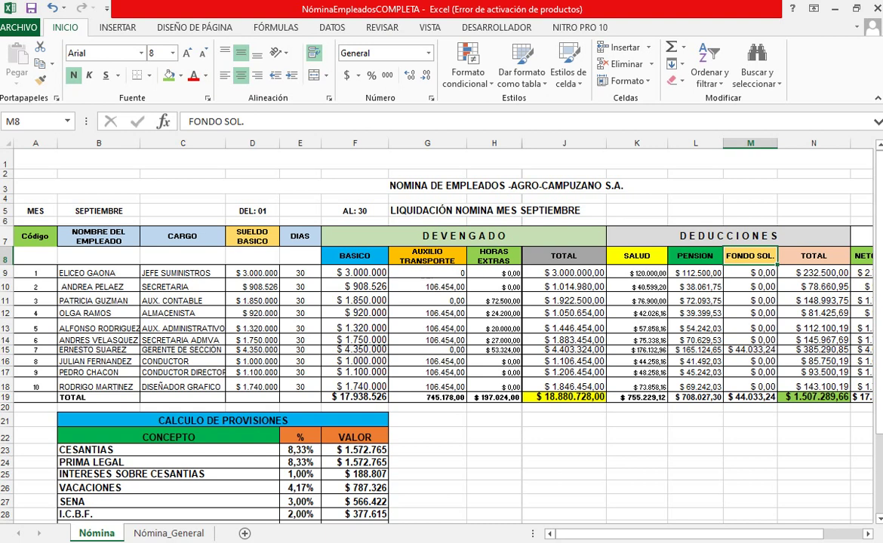
# Step: Compare the SALUD formula in K9 with the DEVENGADO TOTAL in J9 that it is based on
pyautogui.click(636, 272)
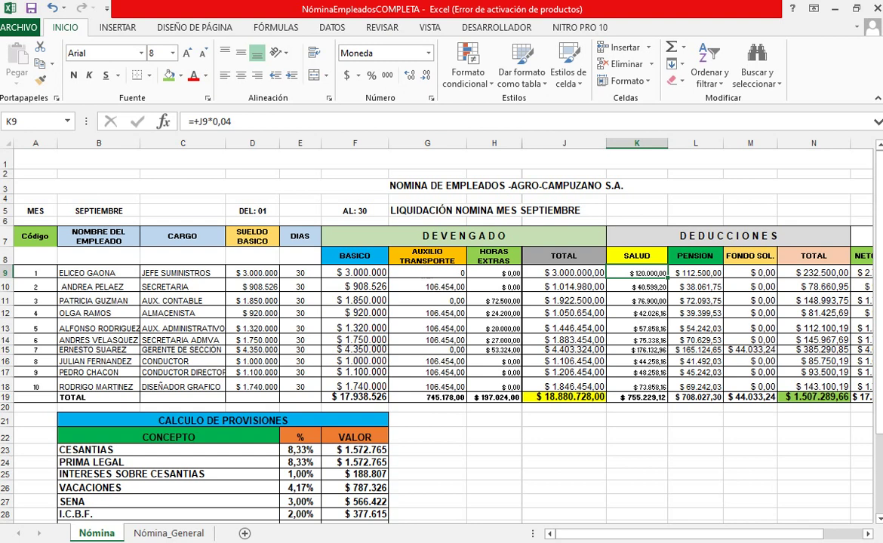
pyautogui.click(564, 272)
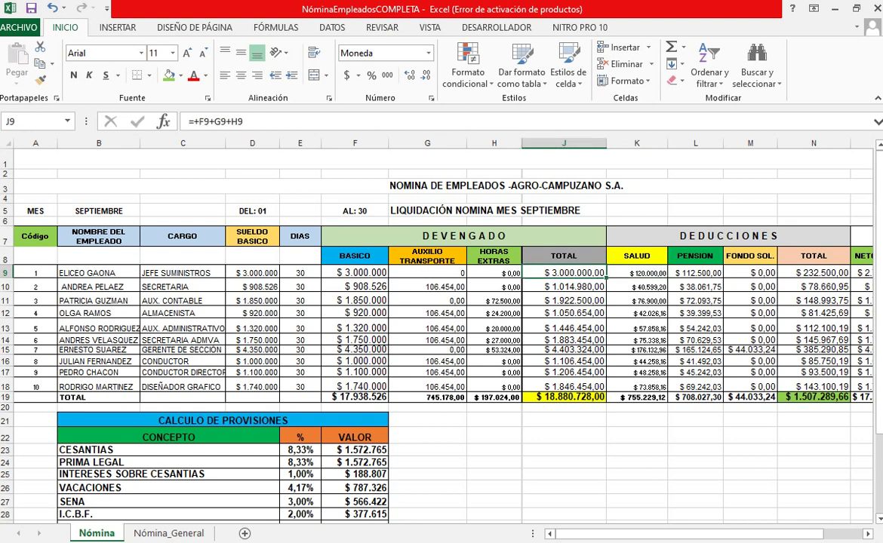
pyautogui.click(636, 272)
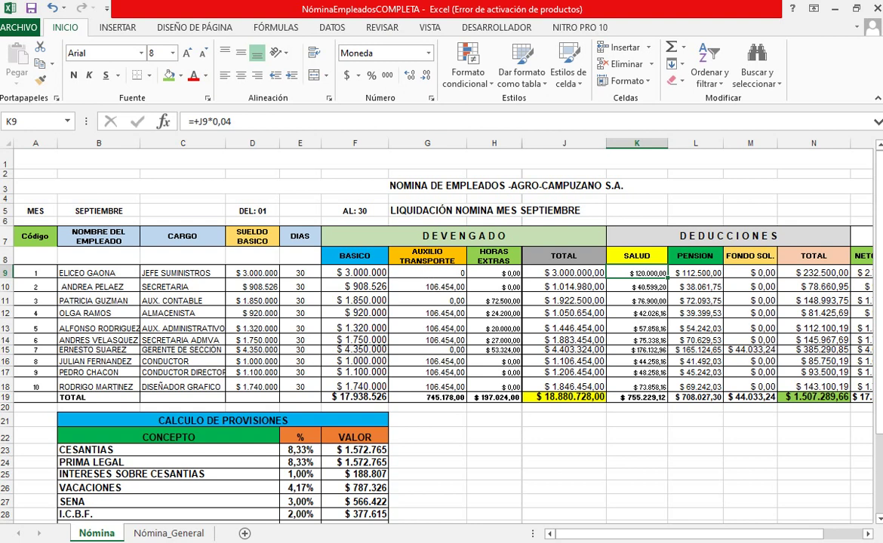
pyautogui.click(563, 273)
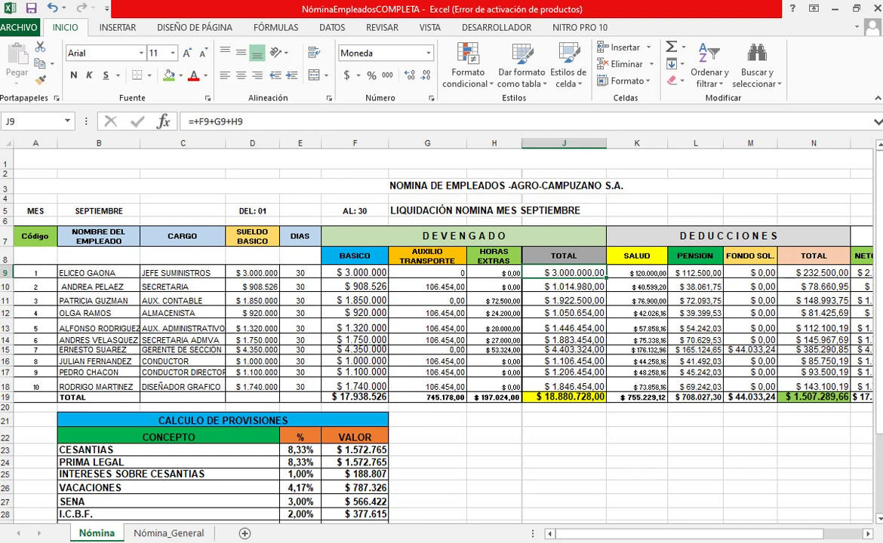
pyautogui.click(636, 272)
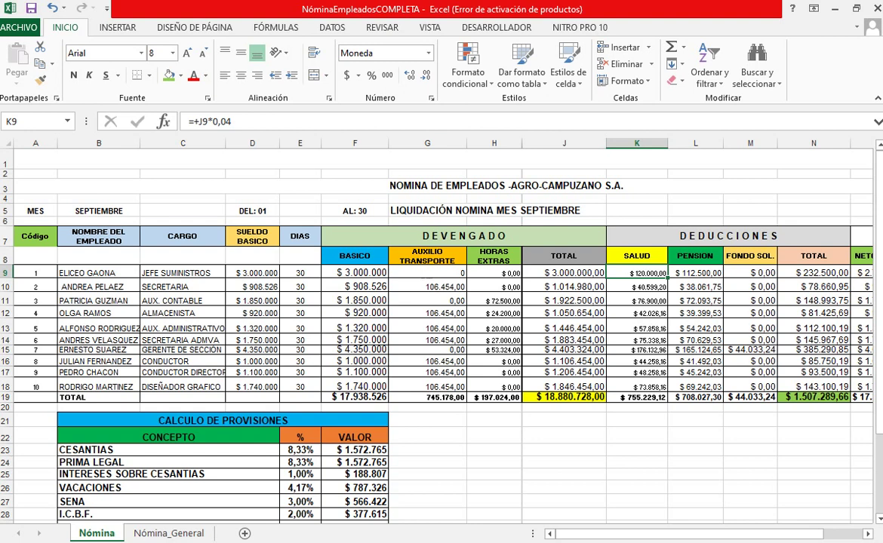
# Step: Check the SALUD formulas in K10 and K11 against K9, viewing the DEVENGADO TOTAL in J10 as their base
pyautogui.click(563, 286)
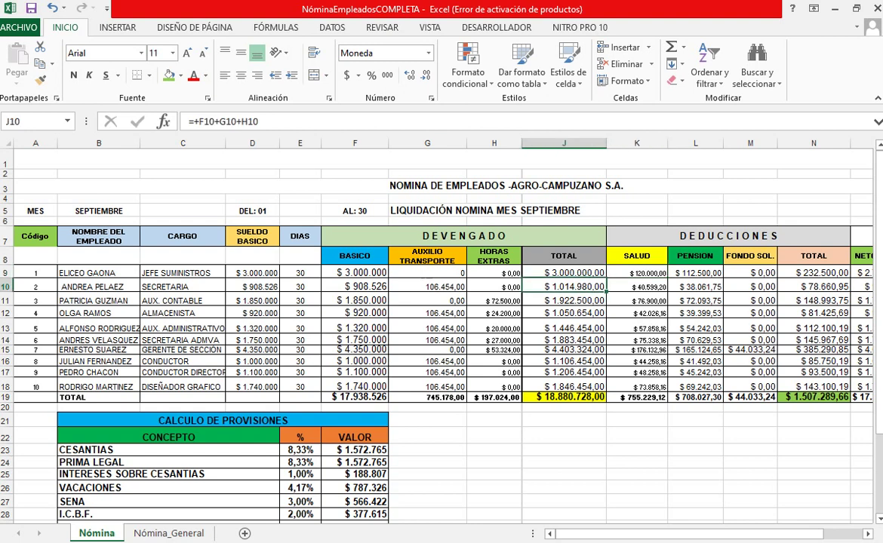
pyautogui.click(637, 286)
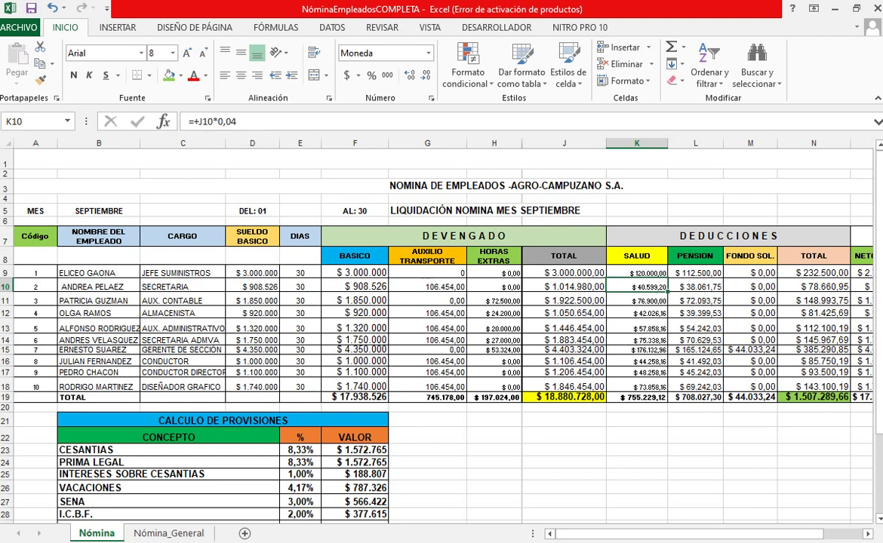
pyautogui.click(636, 272)
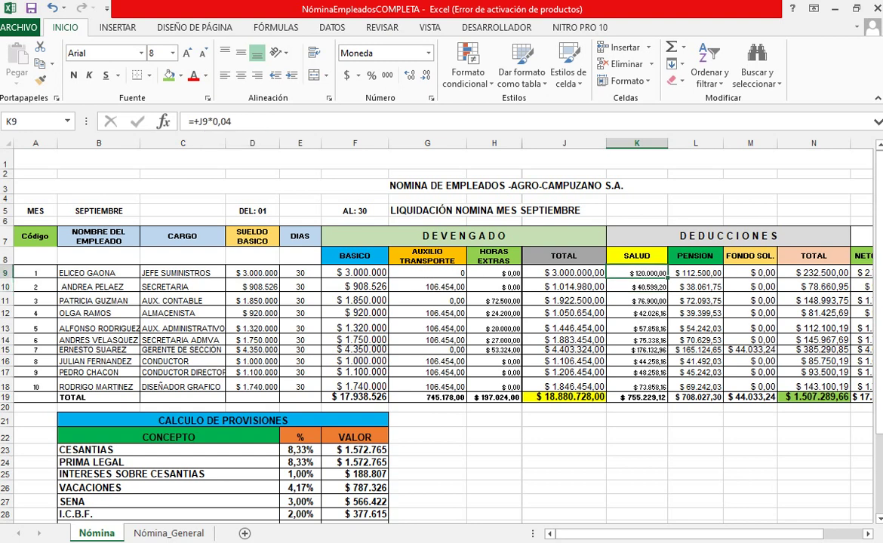
pyautogui.click(636, 287)
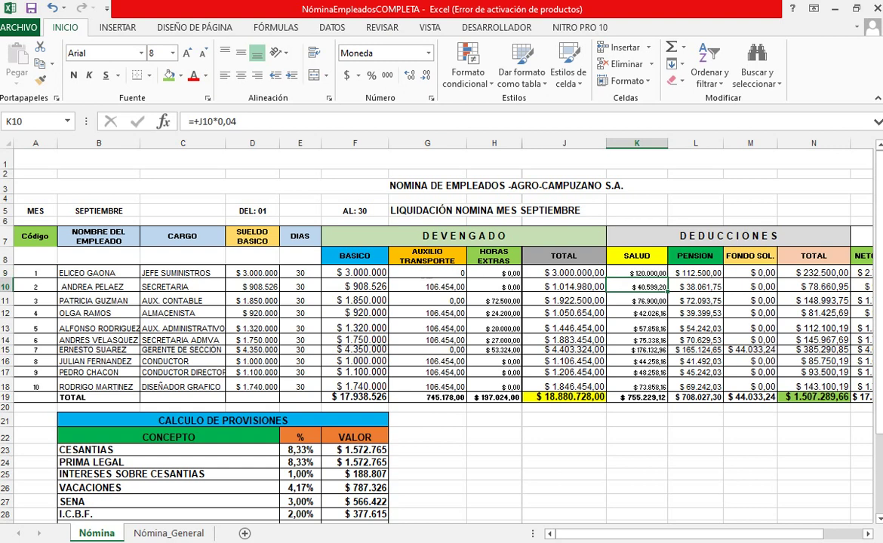
pyautogui.click(636, 300)
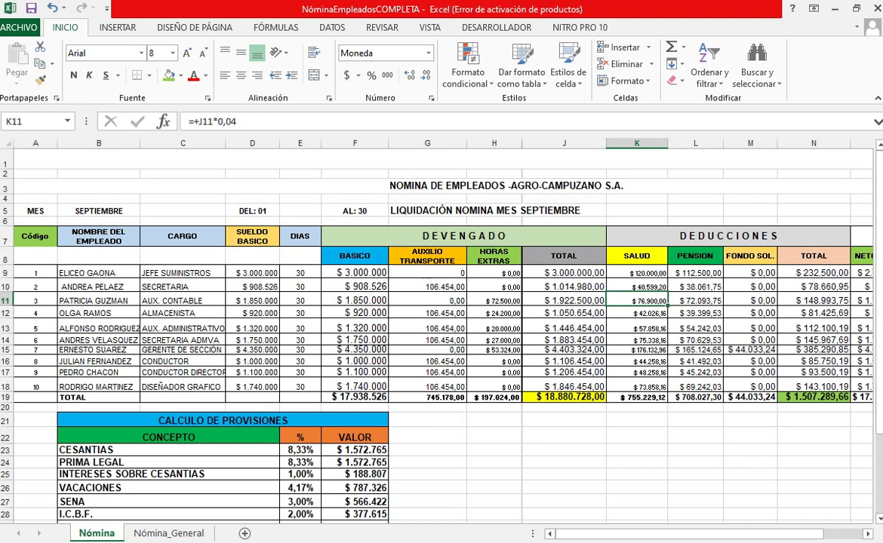
# Step: Check the PENSION formula in L9 against the DEVENGADO TOTAL in J9 and fill it down through L18
pyautogui.click(695, 272)
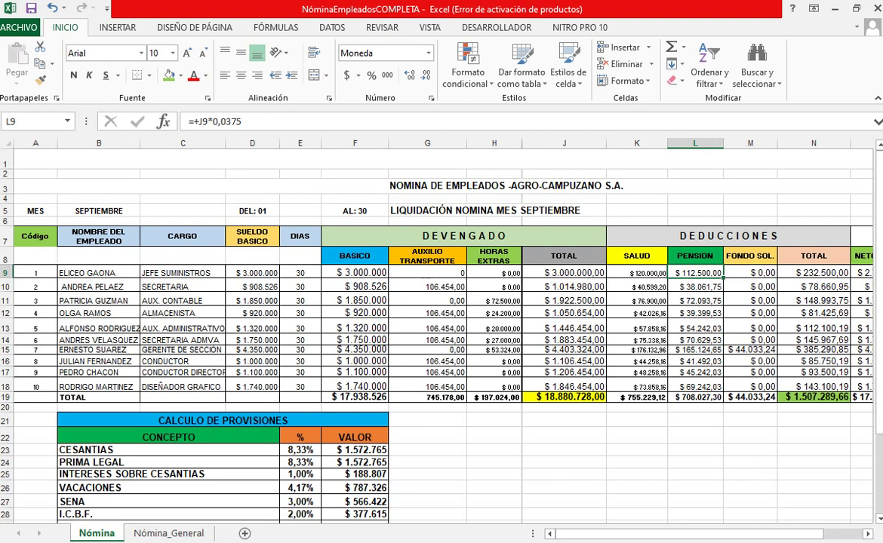
pyautogui.click(564, 272)
pyautogui.click(695, 272)
pyautogui.moveTo(723, 278); pyautogui.dragTo(722, 390)
pyautogui.click(695, 272)
# Step: Examine the conditional FONDO SOL. formula in M9 beside PENSION in L9, and its counterparts down to M14
pyautogui.click(750, 272)
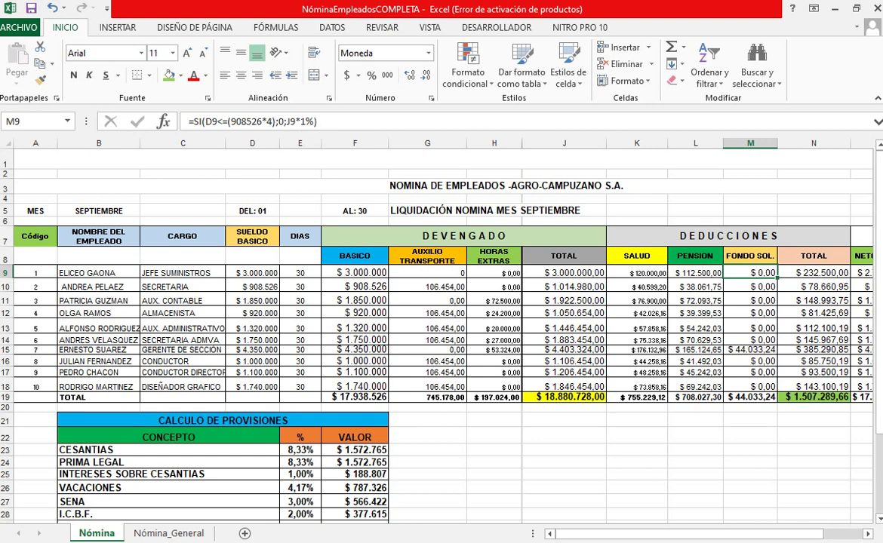
pyautogui.click(695, 273)
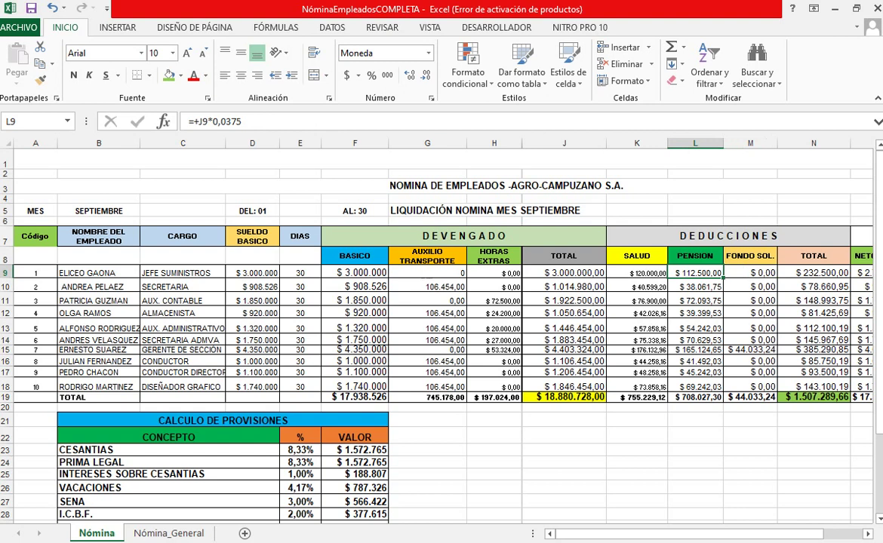
pyautogui.click(750, 272)
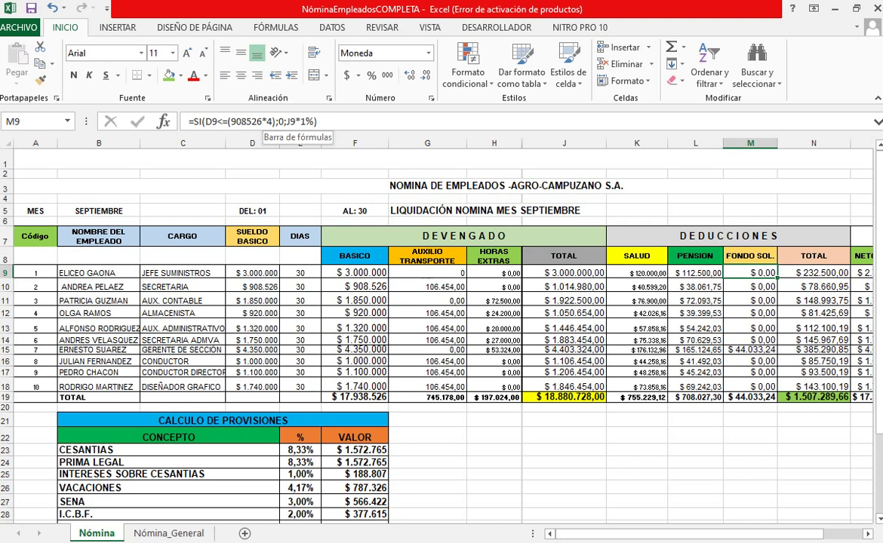
pyautogui.press('Down')
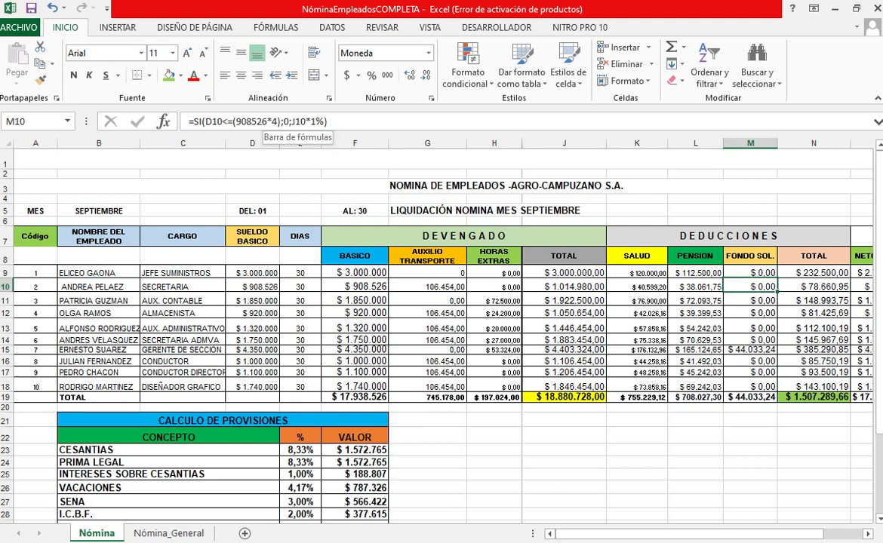
pyautogui.press('Down')
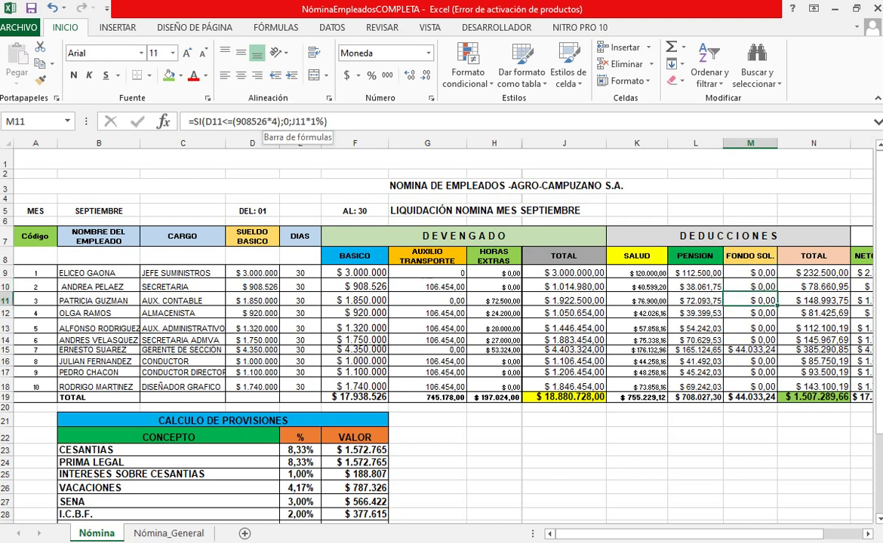
pyautogui.press('Down')
pyautogui.press('Down')
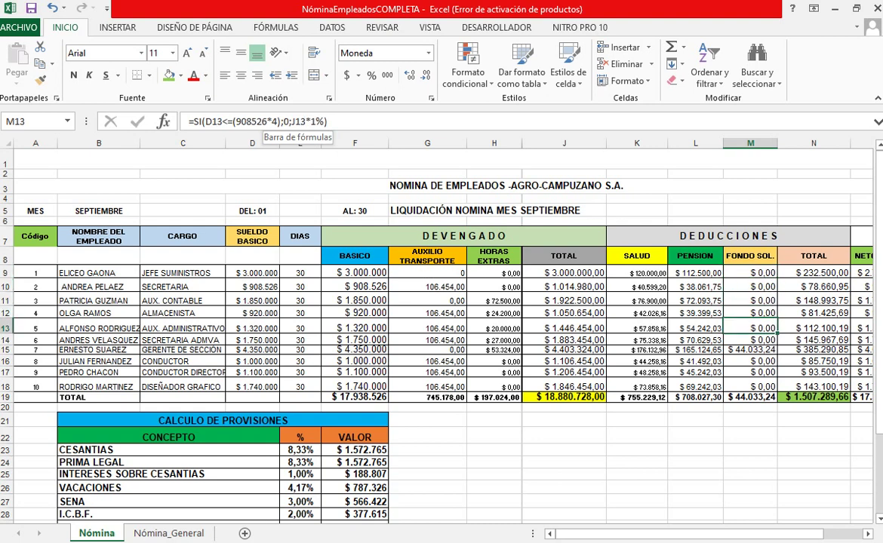
pyautogui.press('Down')
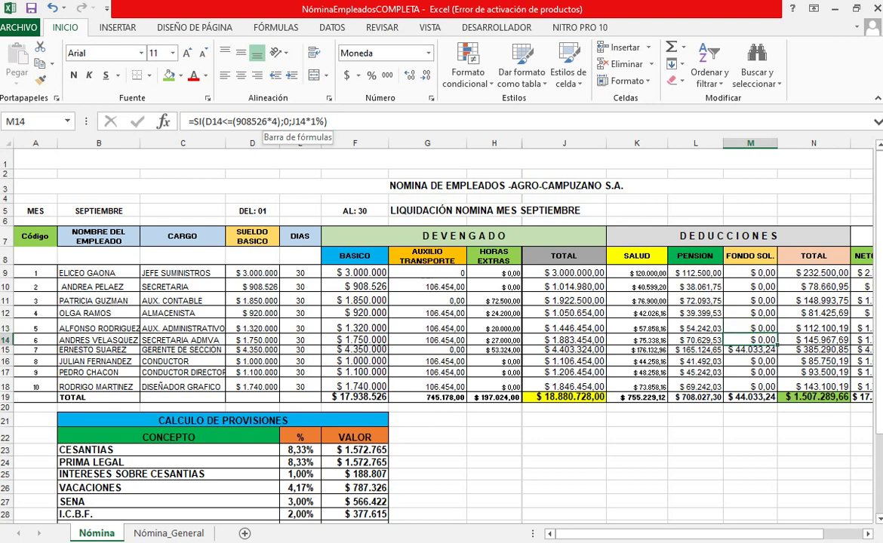
# Step: Review the FONDO SOL. formulas again from the upper rows down to M17 and return to M9
pyautogui.press('Up')
pyautogui.press('Up')
pyautogui.press('Up')
pyautogui.press('Up')
pyautogui.press('Up')
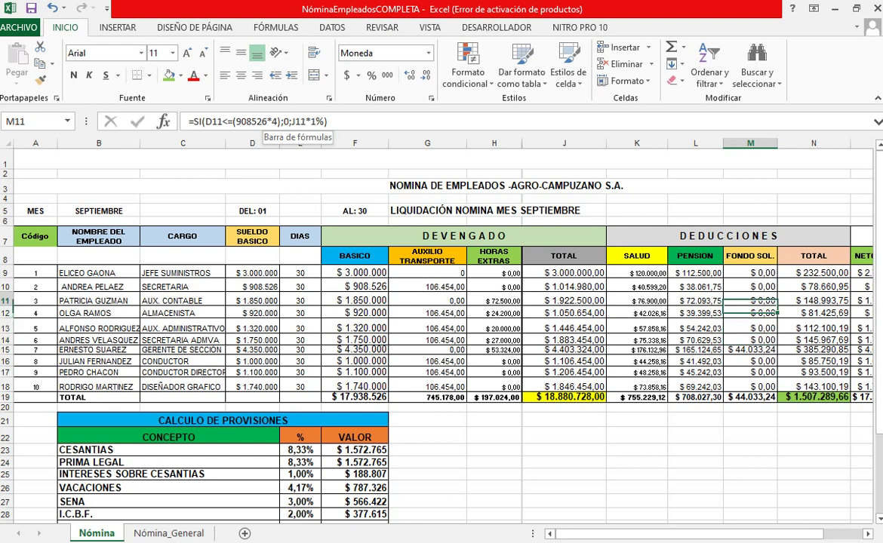
pyautogui.press('Down')
pyautogui.press('Down')
pyautogui.press('Down')
pyautogui.press('Down')
pyautogui.press('Down')
pyautogui.press('Down')
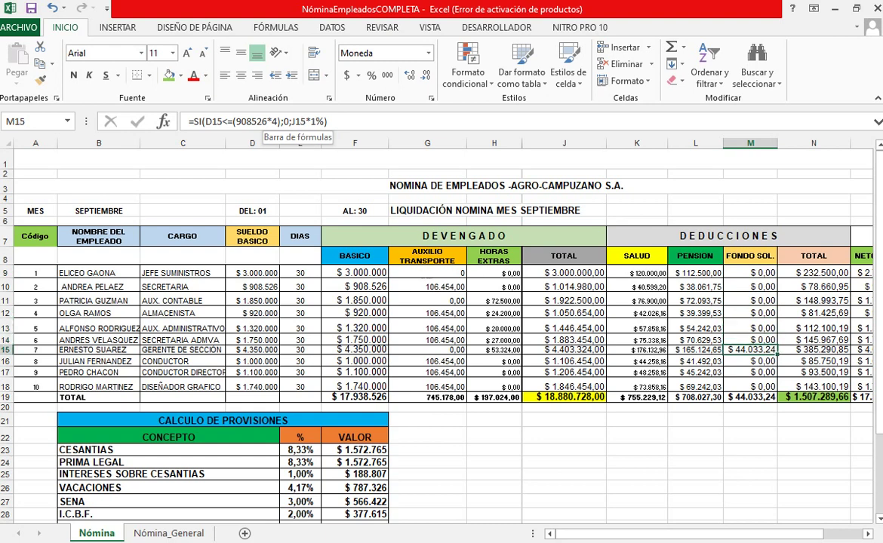
pyautogui.press('Down')
pyautogui.press('Down')
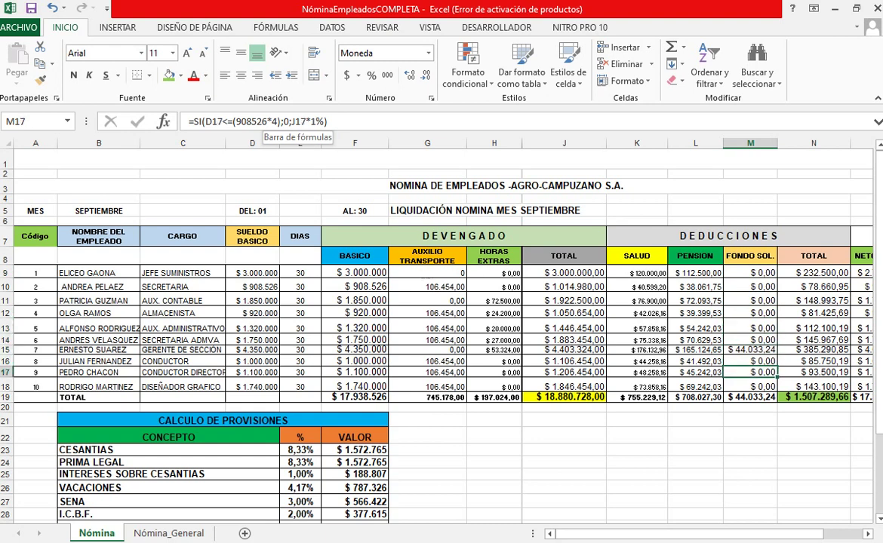
pyautogui.press('Up')
pyautogui.press('Up')
pyautogui.press('Up')
pyautogui.press('Up')
pyautogui.press('Up')
pyautogui.press('Up')
pyautogui.press('Up')
pyautogui.press('Up')
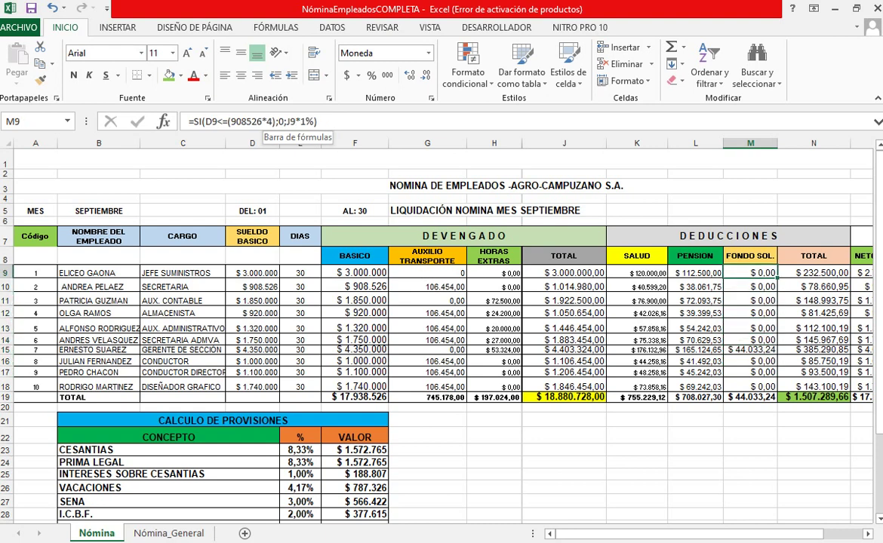
# Step: Trace the DEDUCCIONES TOTAL formula in N9 through SALUD in K9, PENSION in L9 and FONDO SOL. in M9
pyautogui.press('Right')
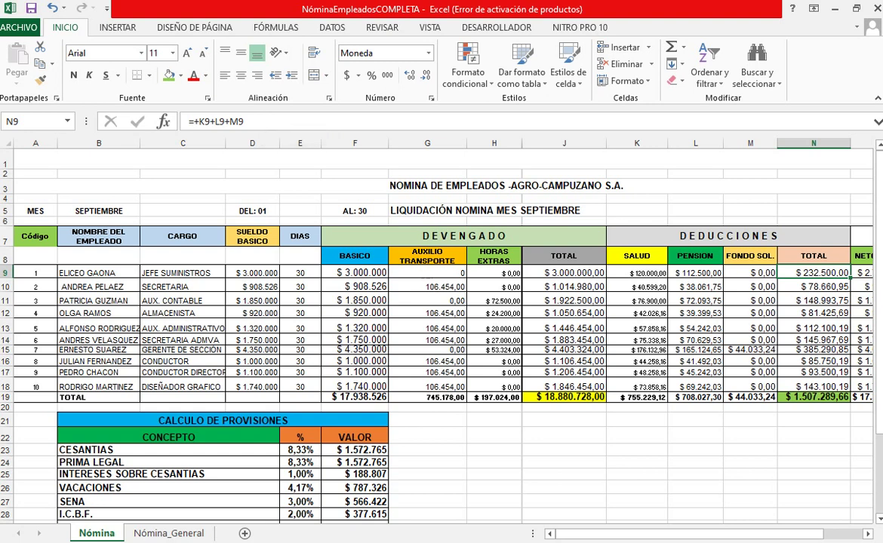
pyautogui.click(636, 273)
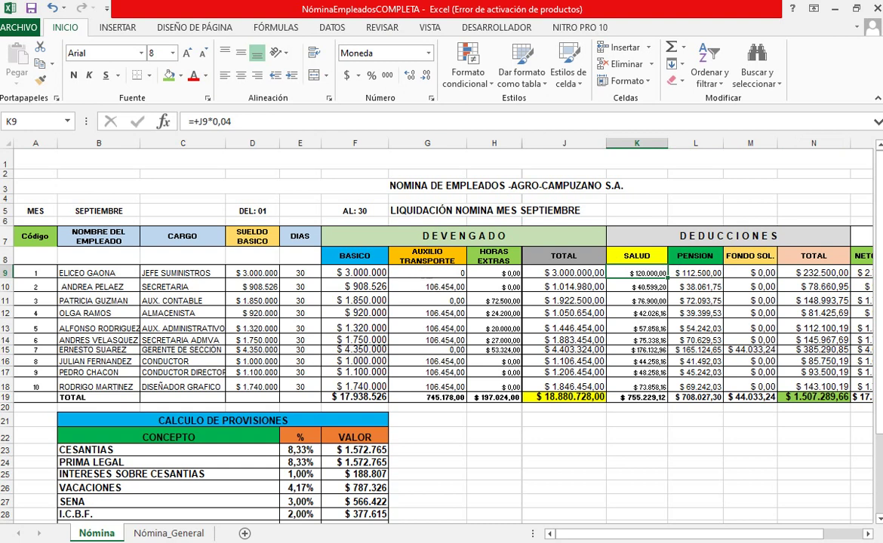
pyautogui.click(694, 272)
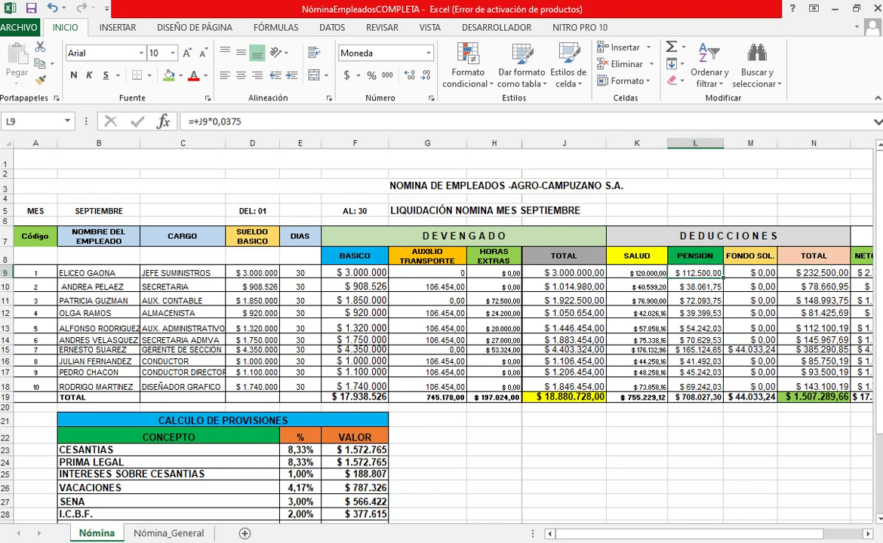
pyautogui.click(750, 272)
pyautogui.click(813, 272)
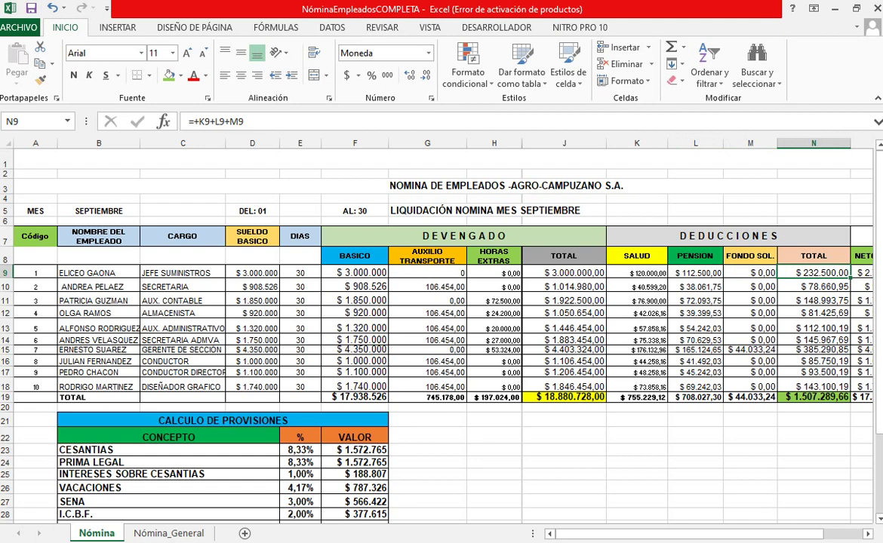
# Step: Trace the NETO PAGADO formula in O9 through J9 and N9, and view the formulas down to O13
pyautogui.click(862, 273)
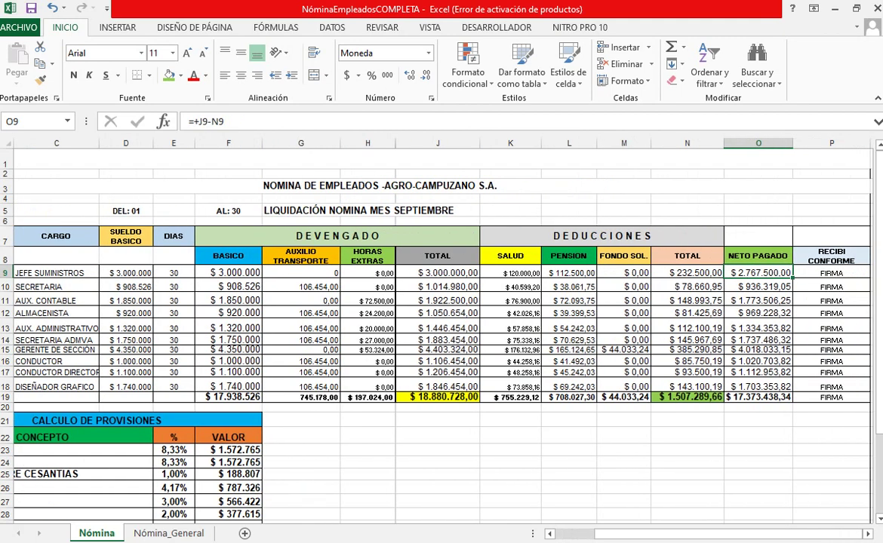
pyautogui.click(437, 272)
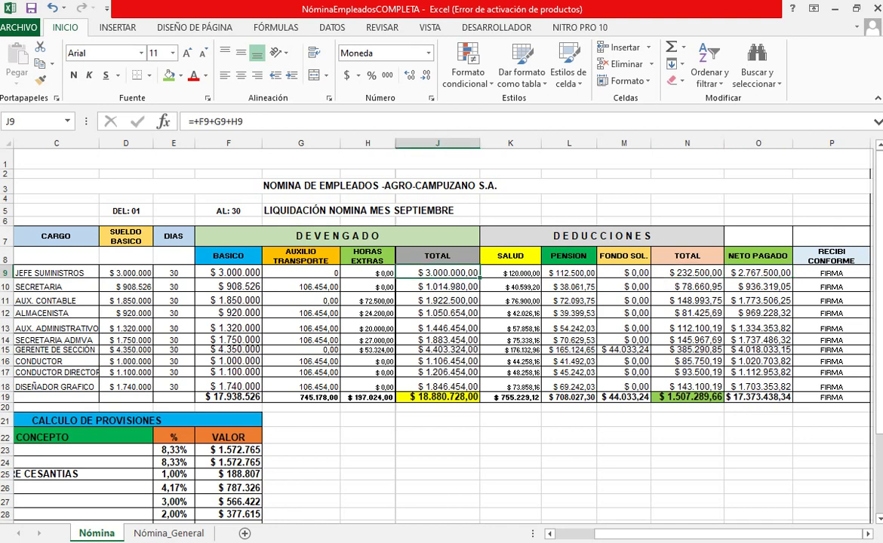
pyautogui.click(687, 272)
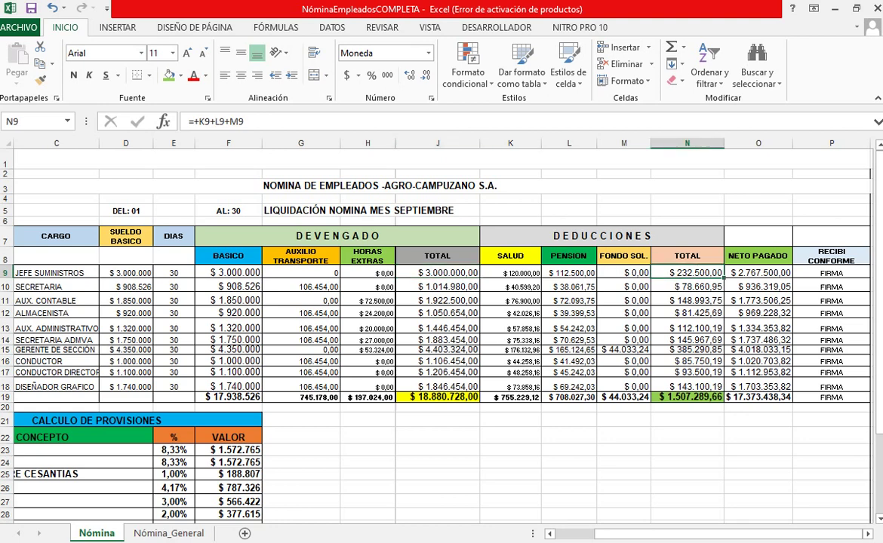
pyautogui.click(758, 272)
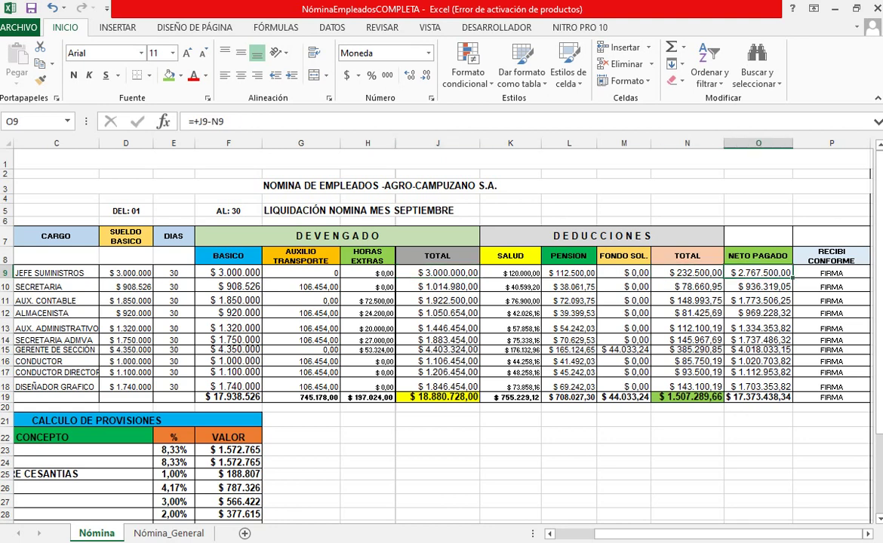
pyautogui.press('Down')
pyautogui.press('Down')
pyautogui.press('Down')
pyautogui.press('Down')
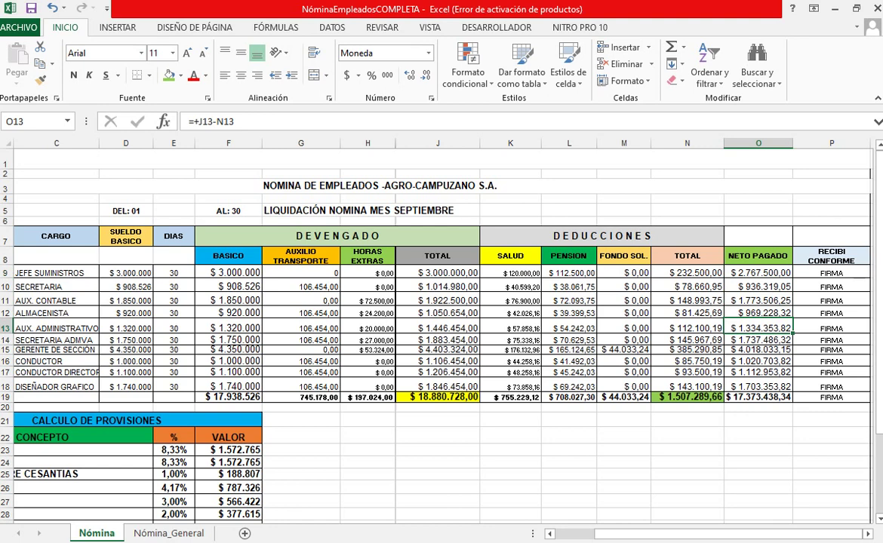
# Step: Recheck the DEVENGADO and DEDUCCIONES totals in J9 and N9 behind NETO PAGADO in O9, and review the rows below
pyautogui.click(437, 272)
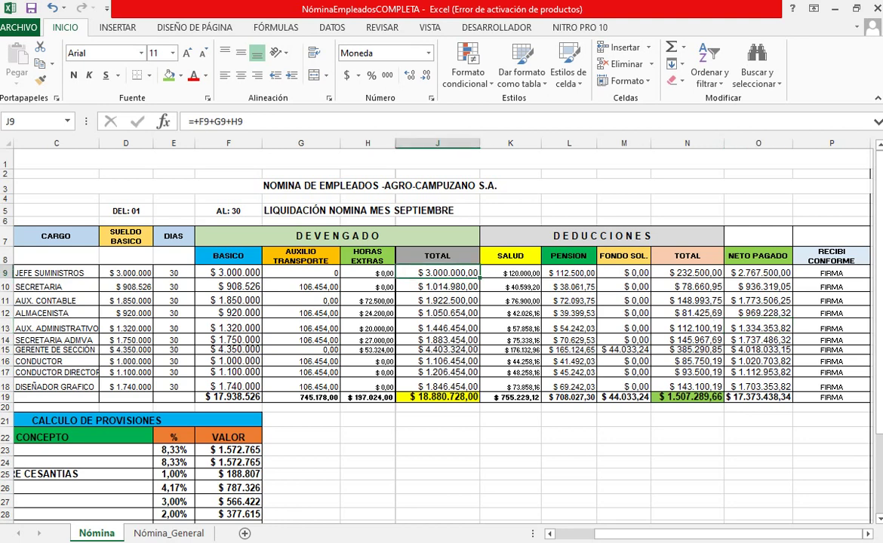
pyautogui.click(687, 272)
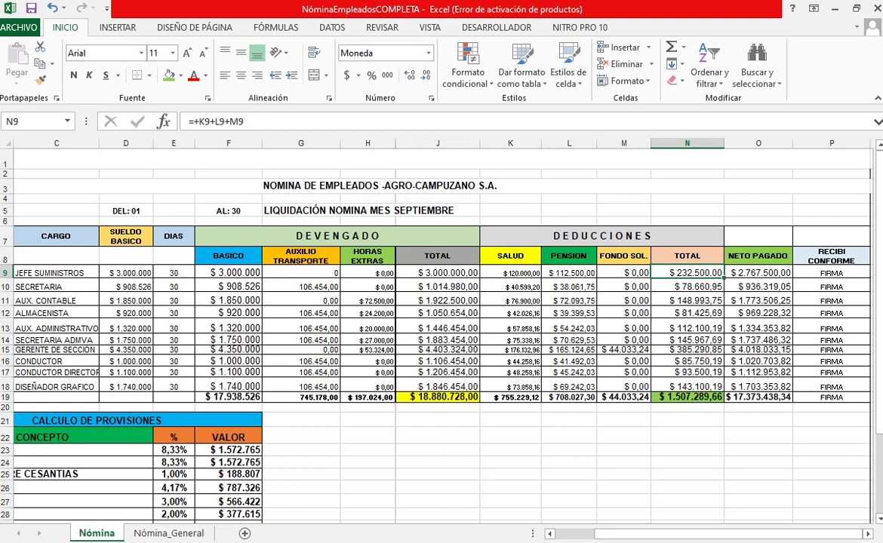
pyautogui.click(758, 272)
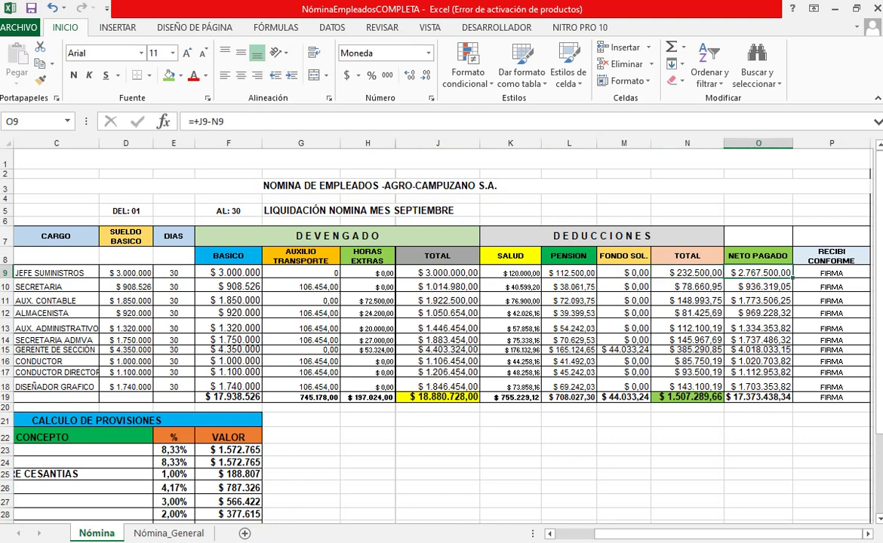
pyautogui.press('Down')
pyautogui.press('Down')
pyautogui.press('Down')
pyautogui.press('Down')
pyautogui.press('Down')
pyautogui.press('Down')
pyautogui.press('Down')
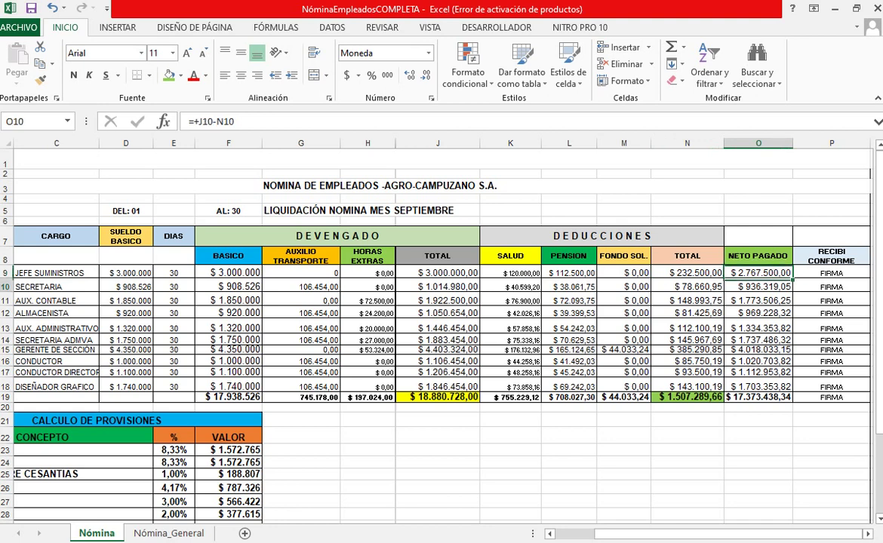
# Step: Review the NETO PAGADO formulas down to the last employee in O18 and return to O9
pyautogui.press('Down')
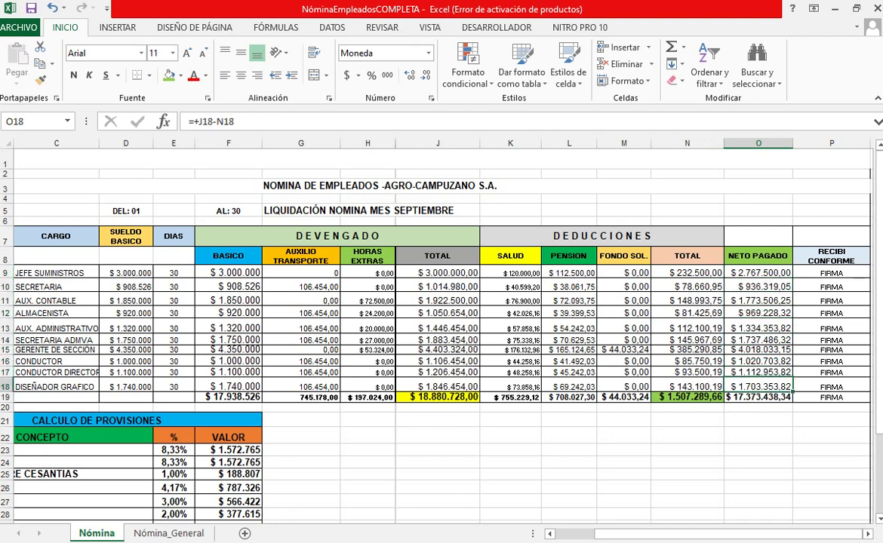
pyautogui.press('Up')
pyautogui.press('Up')
pyautogui.press('Up')
pyautogui.press('Up')
pyautogui.press('Up')
pyautogui.press('Up')
pyautogui.press('Up')
pyautogui.press('Up')
pyautogui.press('Up')
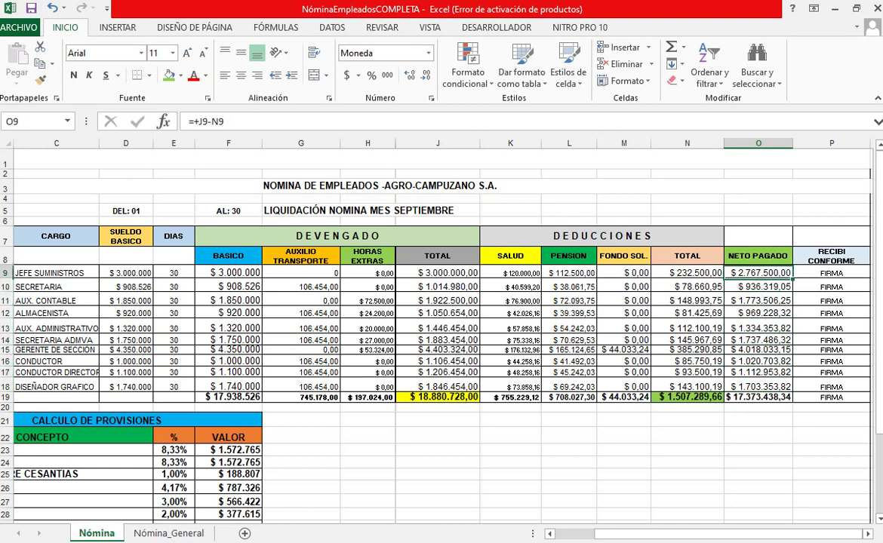
# Step: Look over the RECIBI CONFORME signature cells in column P, from P9 down through the employee rows
pyautogui.press('Right')
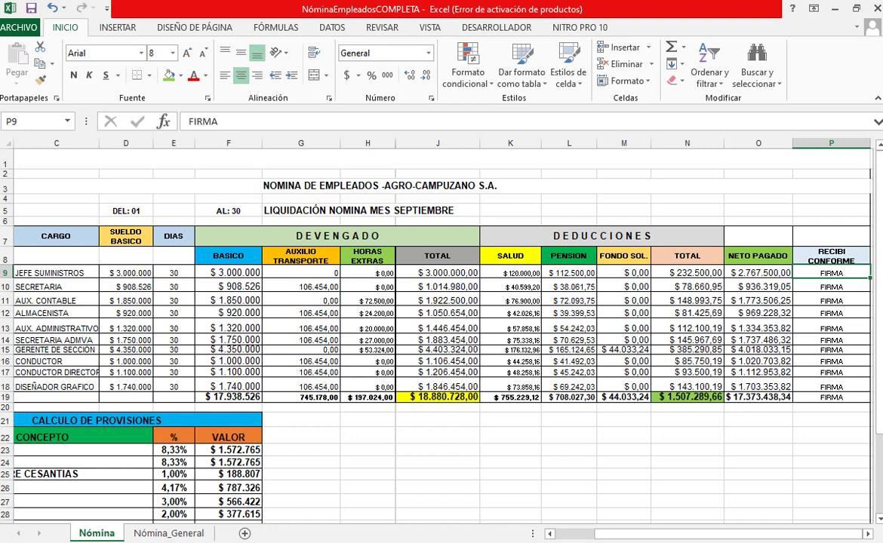
pyautogui.press('Down')
pyautogui.press('Down')
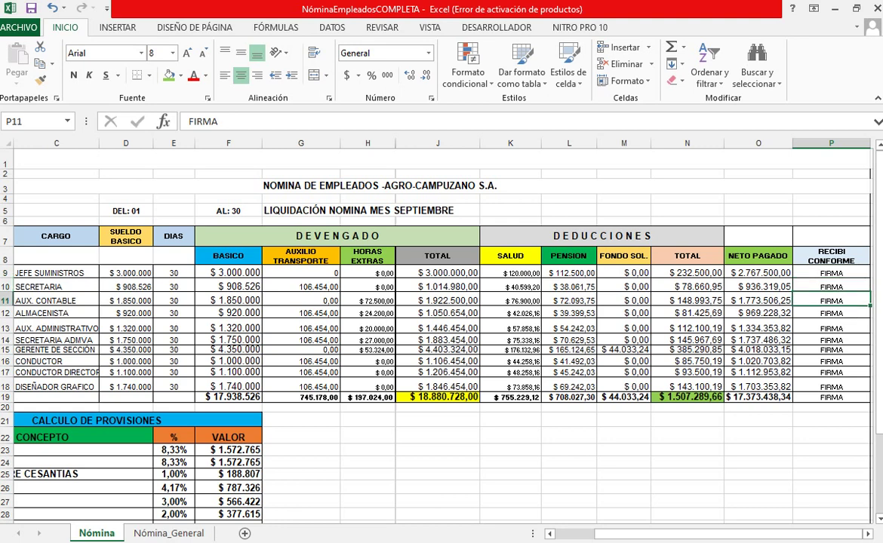
pyautogui.press('Up')
pyautogui.press('Up')
pyautogui.press('Down')
pyautogui.press('Down')
pyautogui.press('Down')
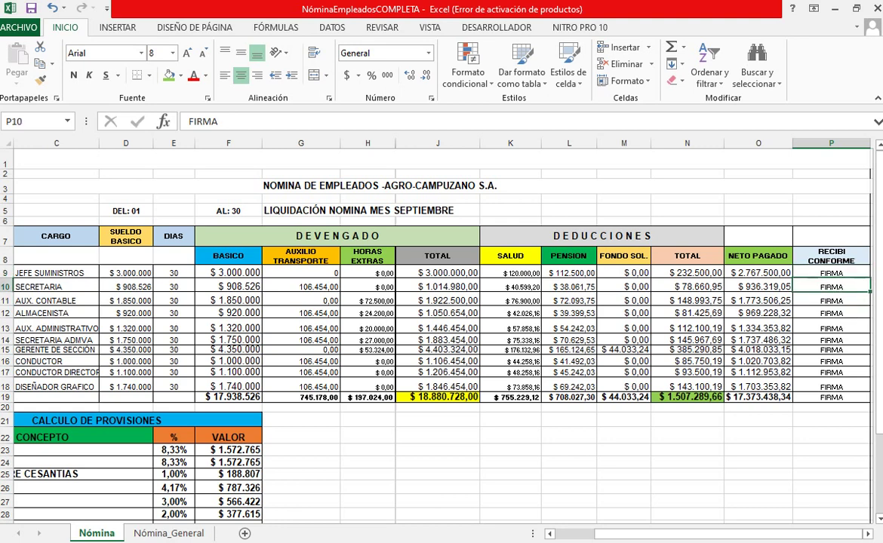
pyautogui.press('Down')
pyautogui.press('Down')
pyautogui.press('Down')
pyautogui.press('Down')
pyautogui.press('Down')
pyautogui.press('Down')
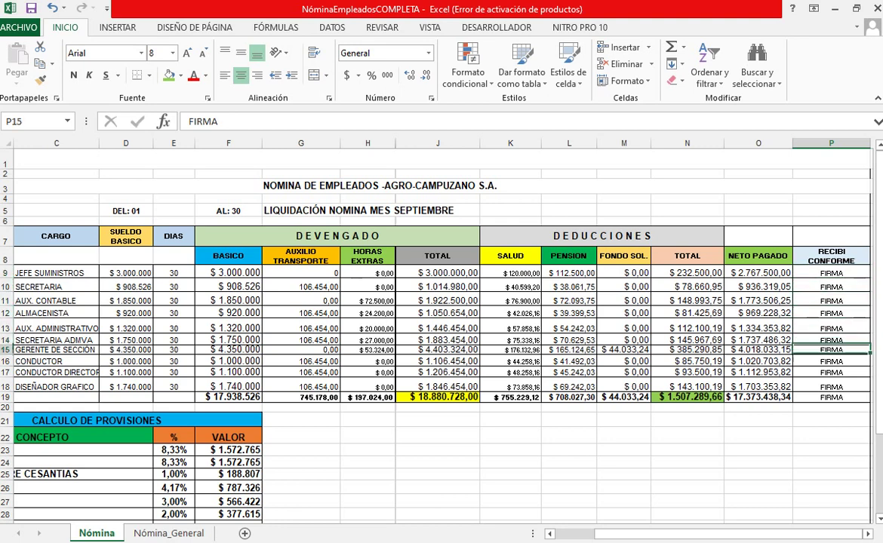
# Step: Go past the totals in row 19 and down to A39 to view the CALCULO DE PROVISIONES table and the signature rows
pyautogui.press('Down')
pyautogui.press('Left')
pyautogui.press('Left')
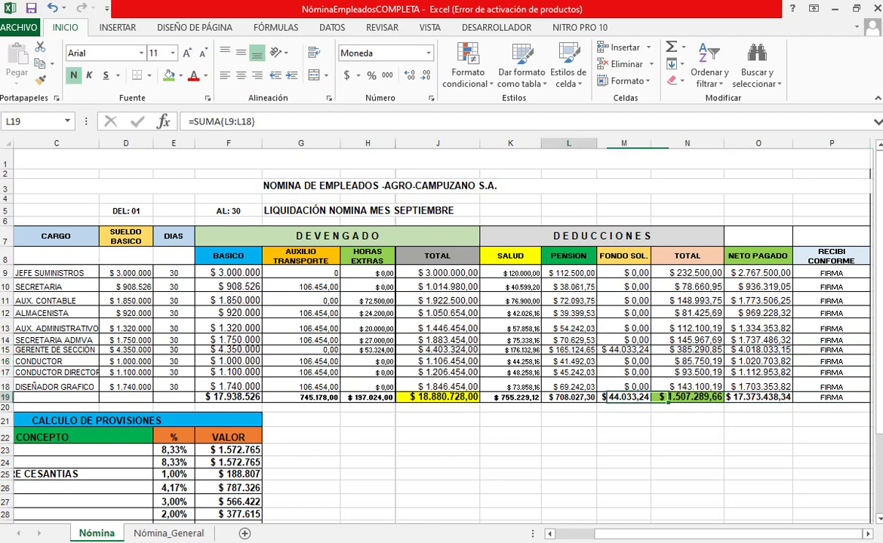
pyautogui.press('Home')
pyautogui.press('Down')
pyautogui.press('Down')
pyautogui.press('Down')
pyautogui.press('Down')
pyautogui.press('Down')
pyautogui.press('Down')
pyautogui.press('Down')
pyautogui.press('Down')
pyautogui.press('Down')
pyautogui.press('Down')
pyautogui.press('Down')
pyautogui.press('Down')
pyautogui.press('Down')
pyautogui.press('Down')
pyautogui.press('Down')
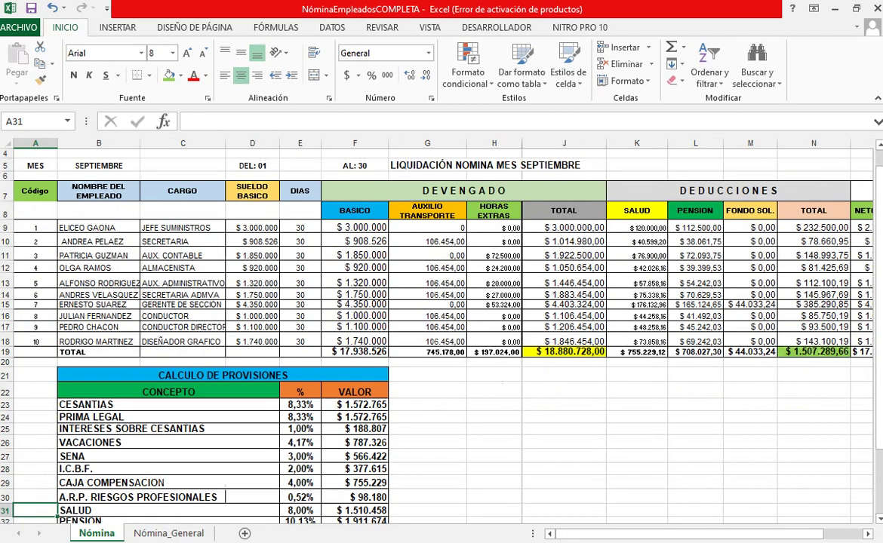
pyautogui.press('Down')
pyautogui.press('Down')
pyautogui.press('Down')
pyautogui.press('Down')
pyautogui.press('Down')
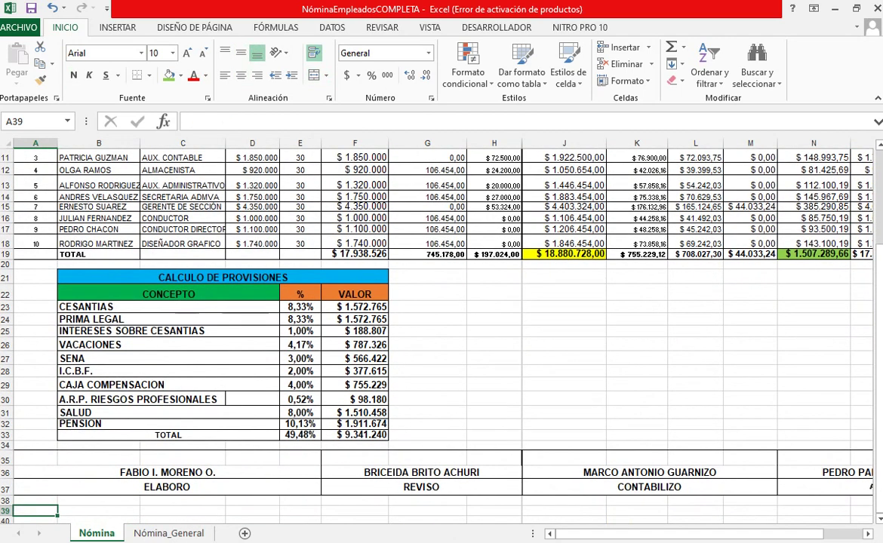
# Step: Review the provision percentages from CESANTIAS in E23 down to PENSION in E32, rechecking SALUD in E31
pyautogui.click(301, 307)
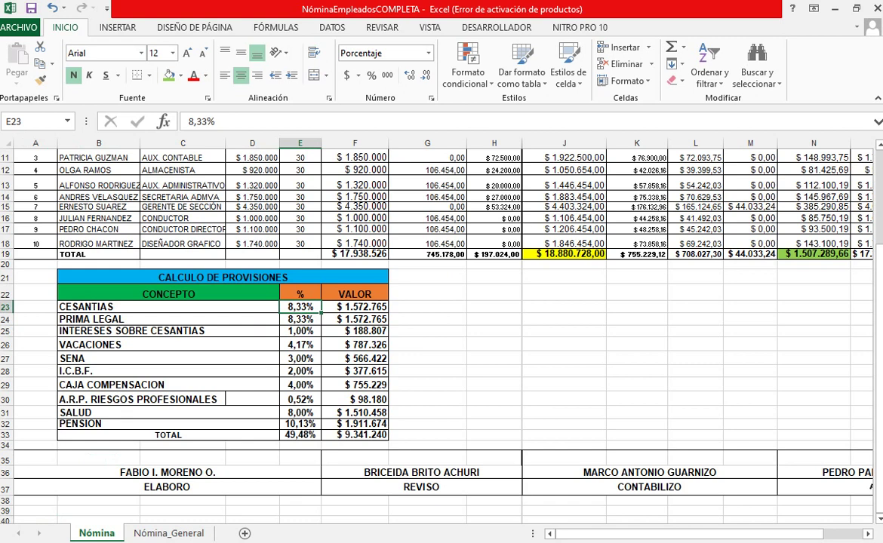
pyautogui.click(301, 320)
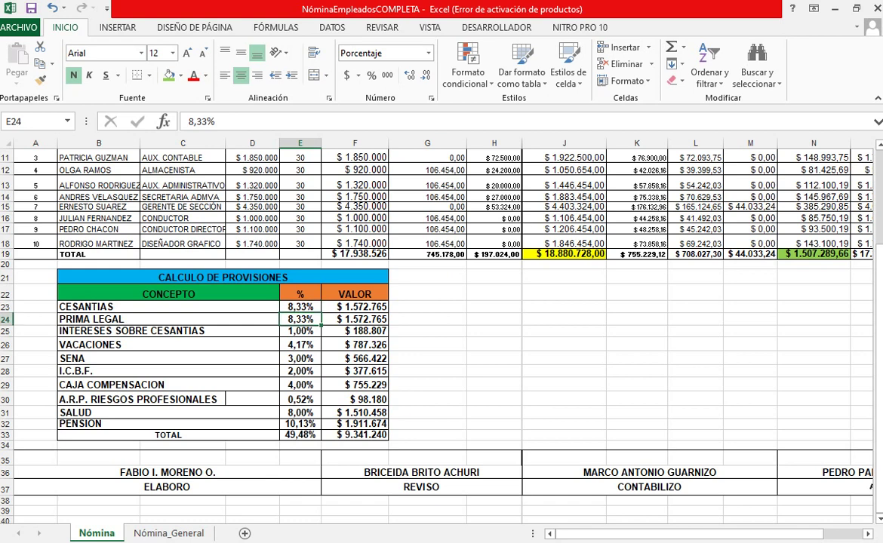
pyautogui.click(301, 331)
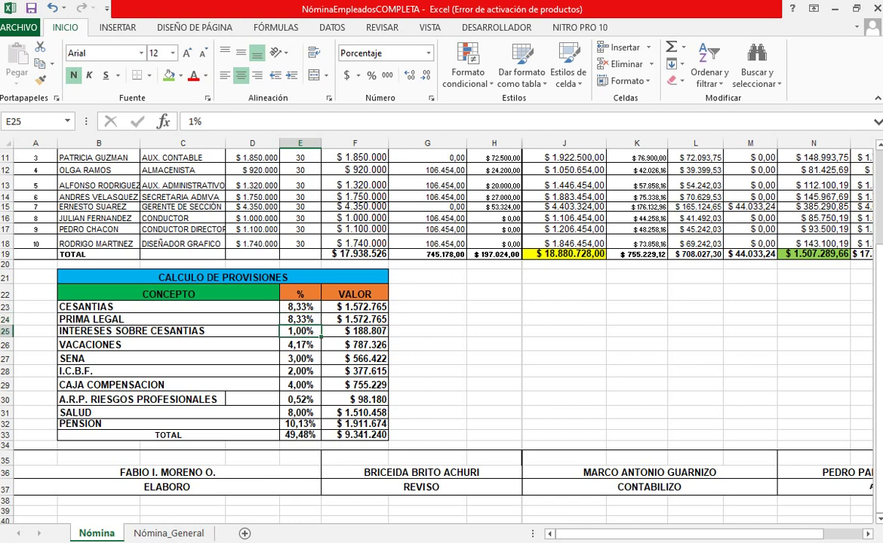
pyautogui.click(301, 345)
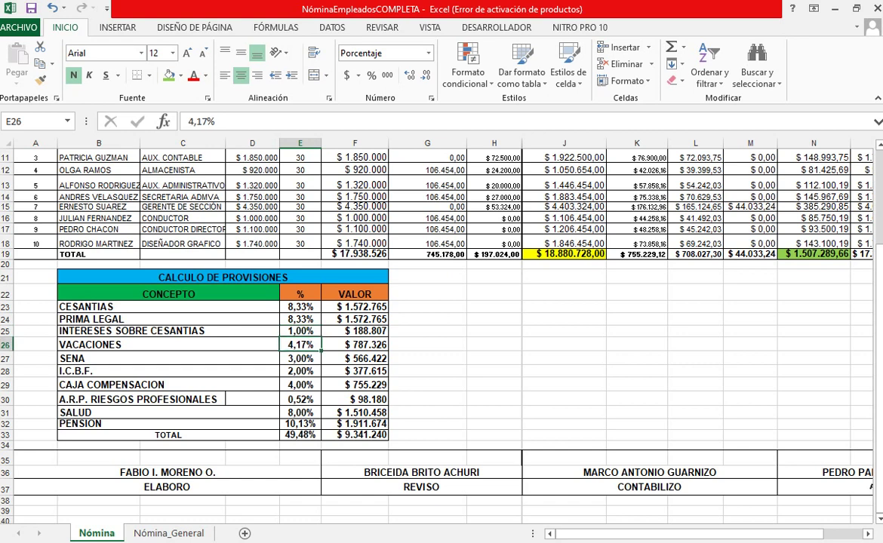
pyautogui.click(300, 359)
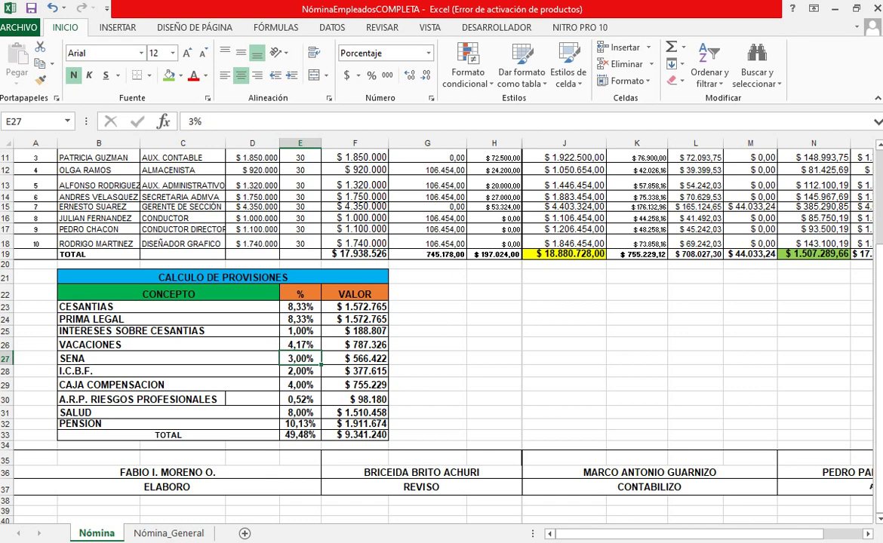
pyautogui.click(300, 371)
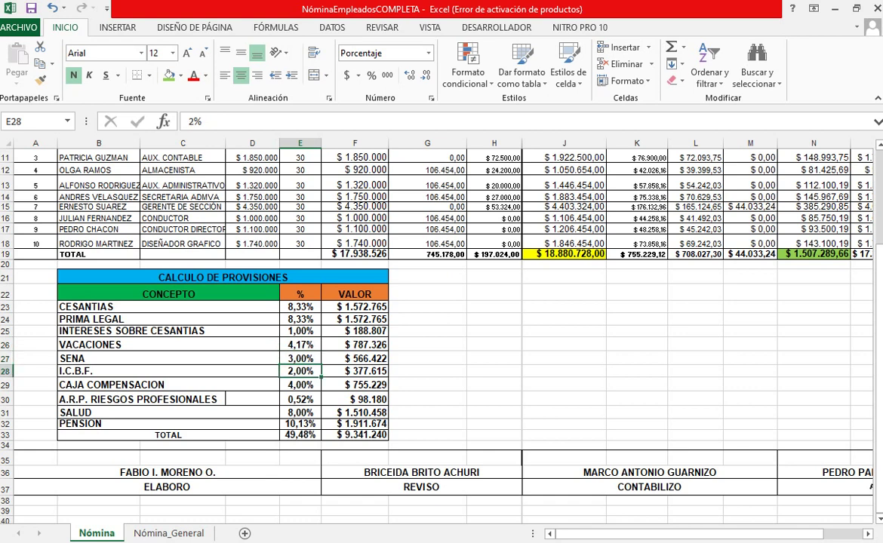
pyautogui.click(300, 399)
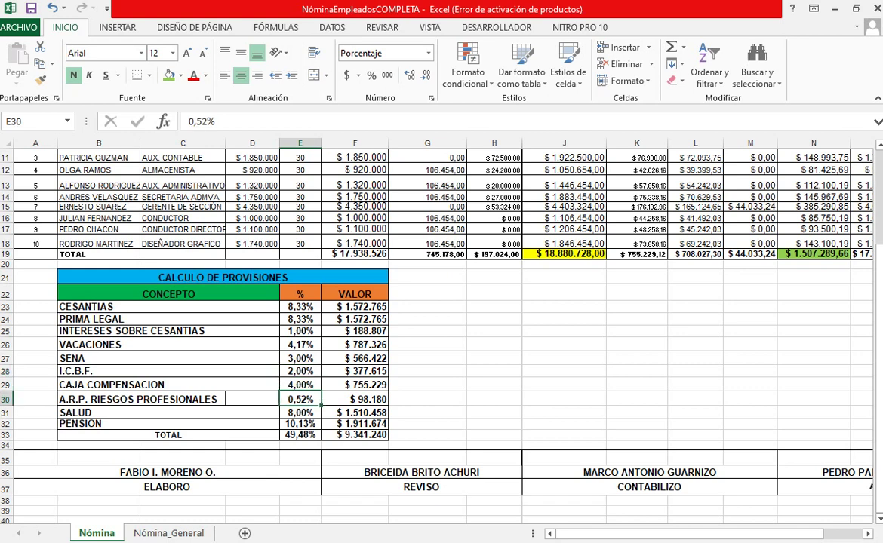
pyautogui.click(300, 423)
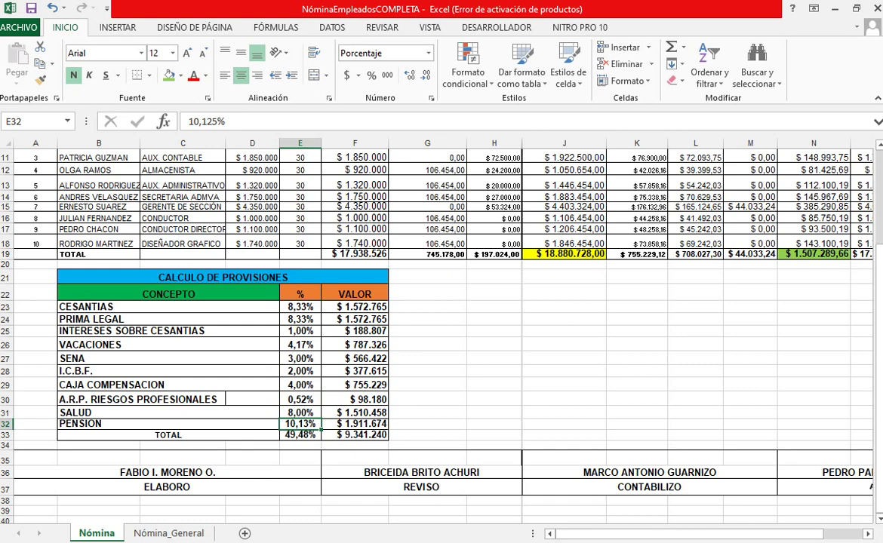
pyautogui.click(301, 412)
pyautogui.click(300, 423)
# Step: Inspect the VALOR formula for CESANTIAS in F23
pyautogui.click(355, 306)
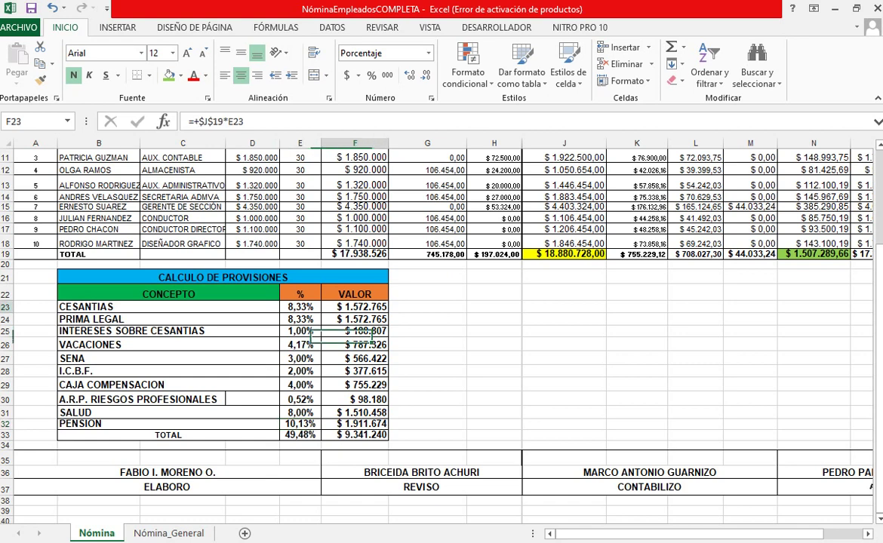